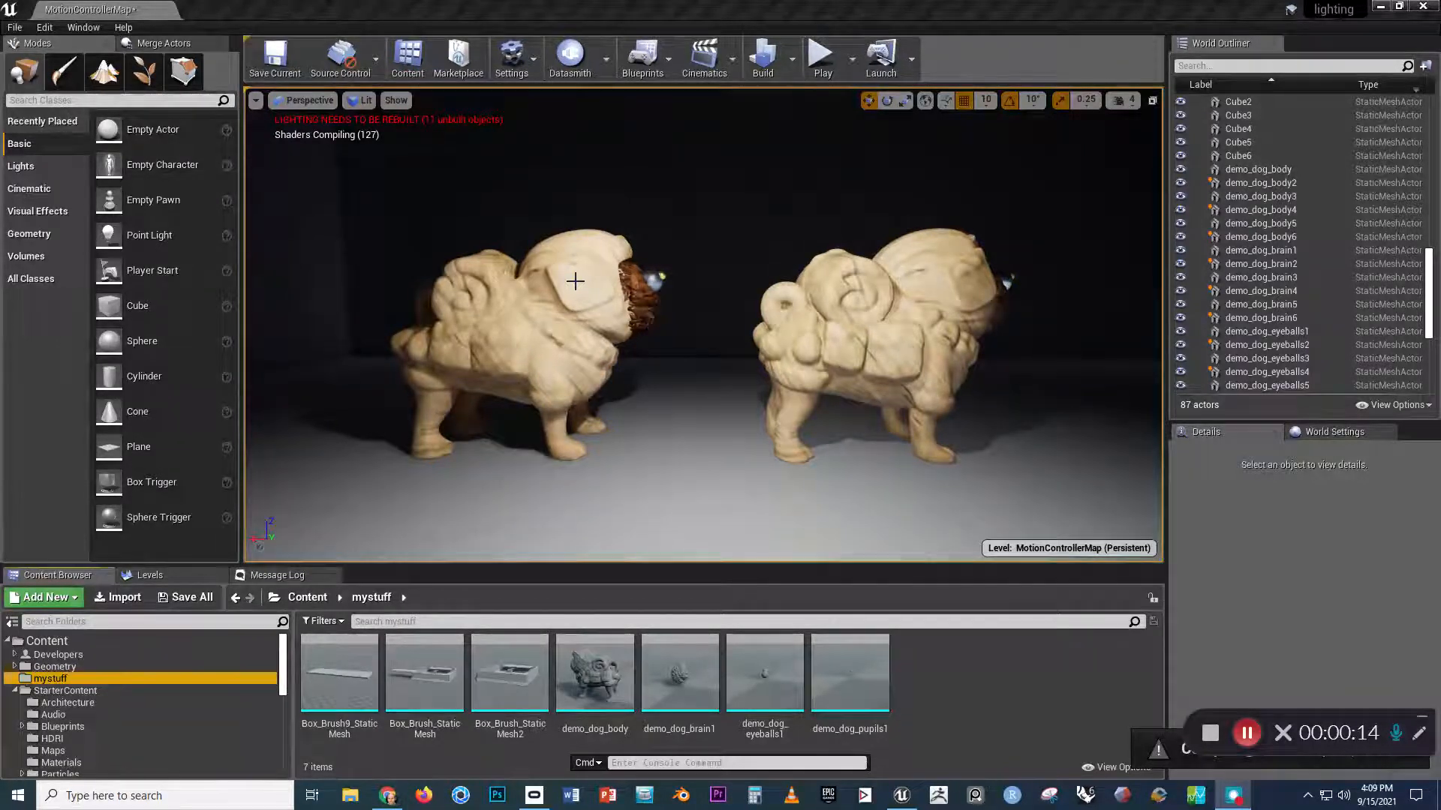
Place the demo_dog_body, demo_dog_brain1, demo_dog_eyeballs1 and demo_dog_pupils1 meshes together on the floor between the two dogs and group them.
click(598, 686)
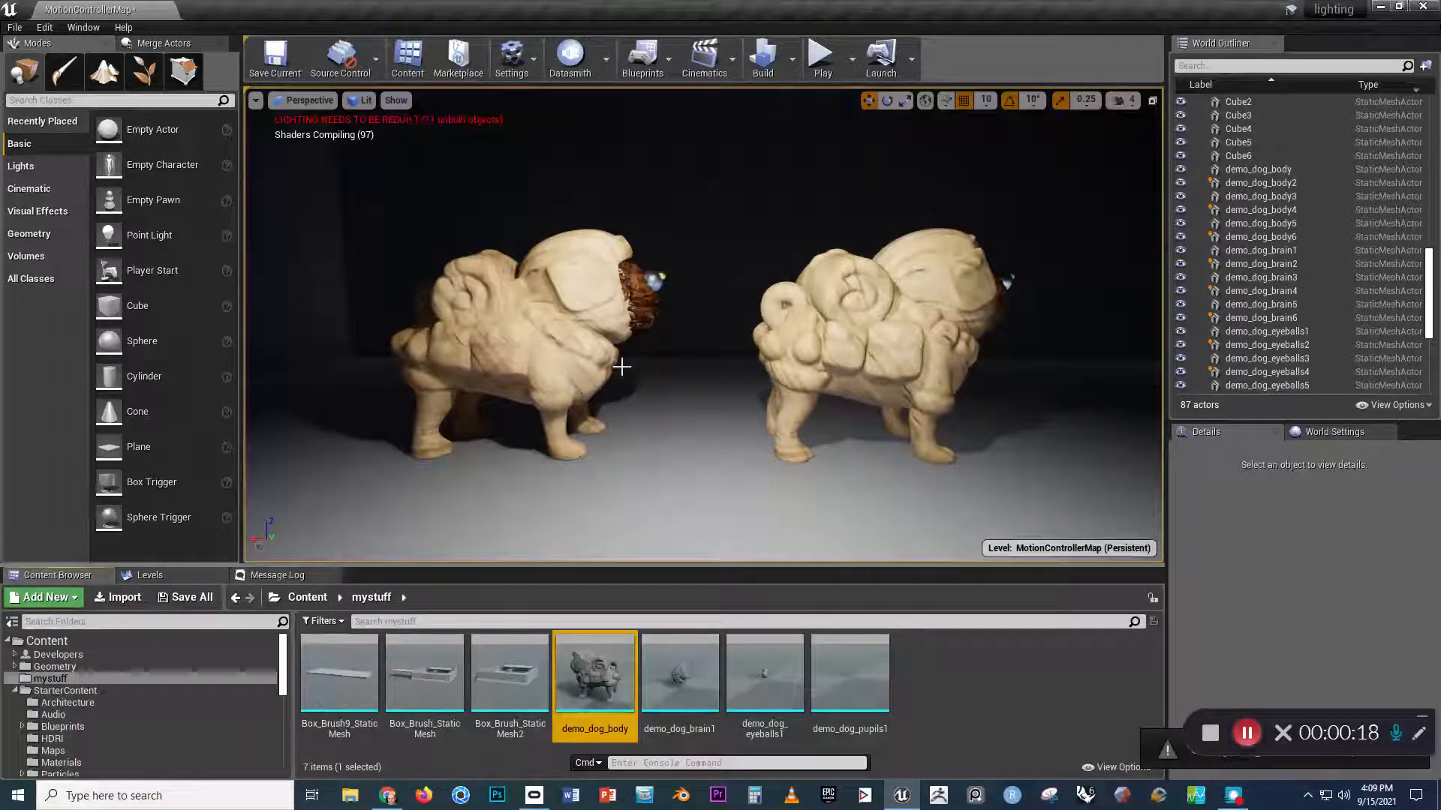
click(687, 685)
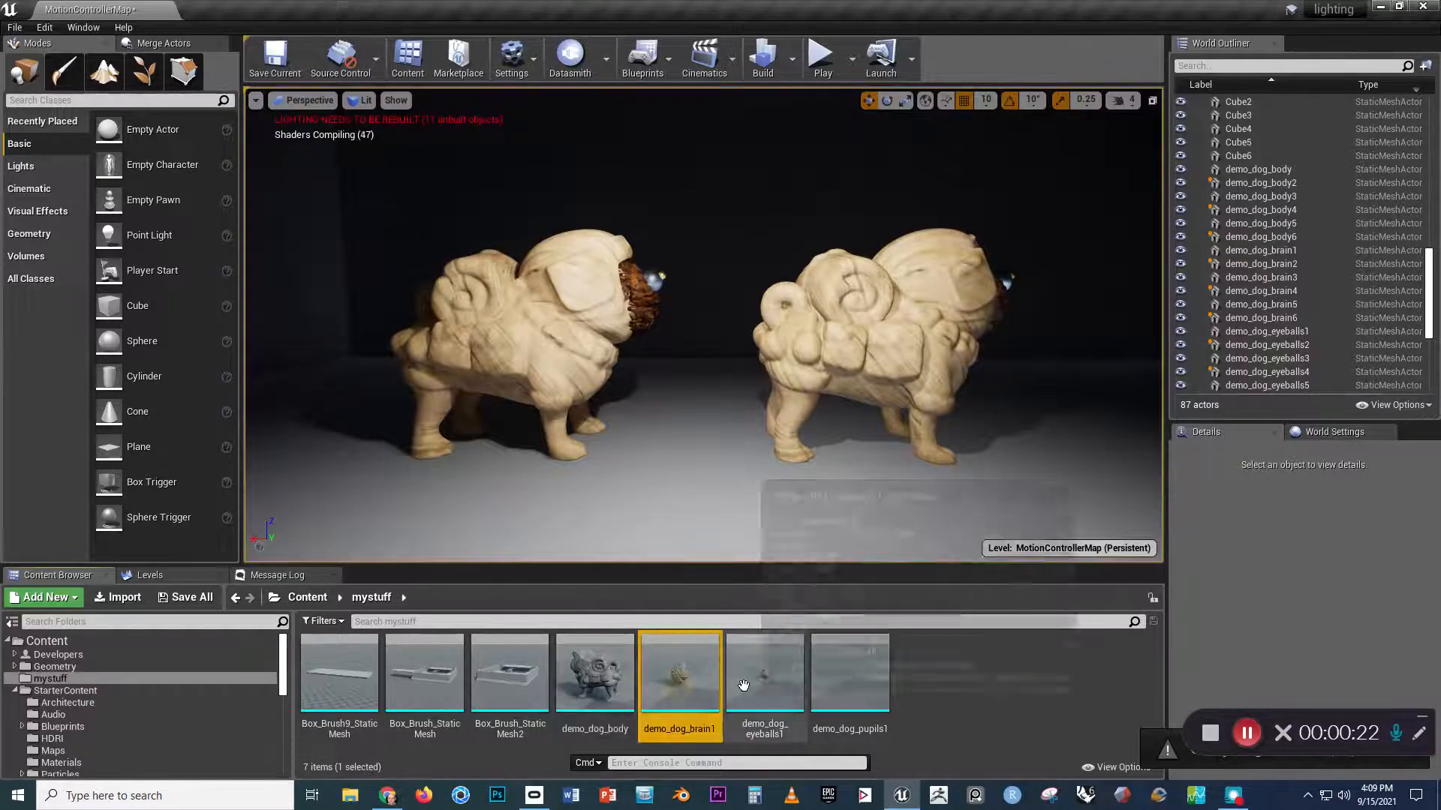
click(850, 676)
shift+click(608, 667)
drag(608, 668, 670, 514)
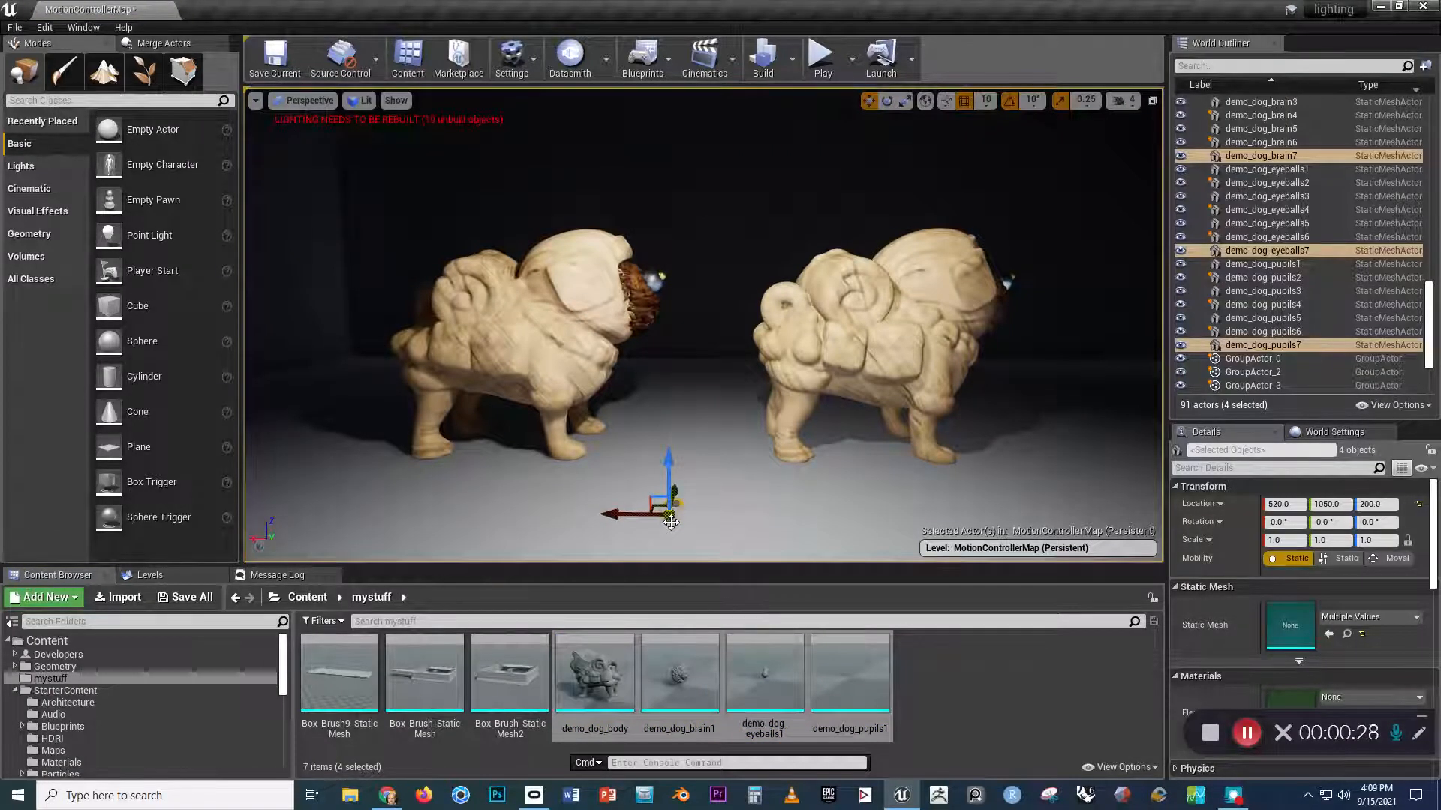
key(ctrl+g)
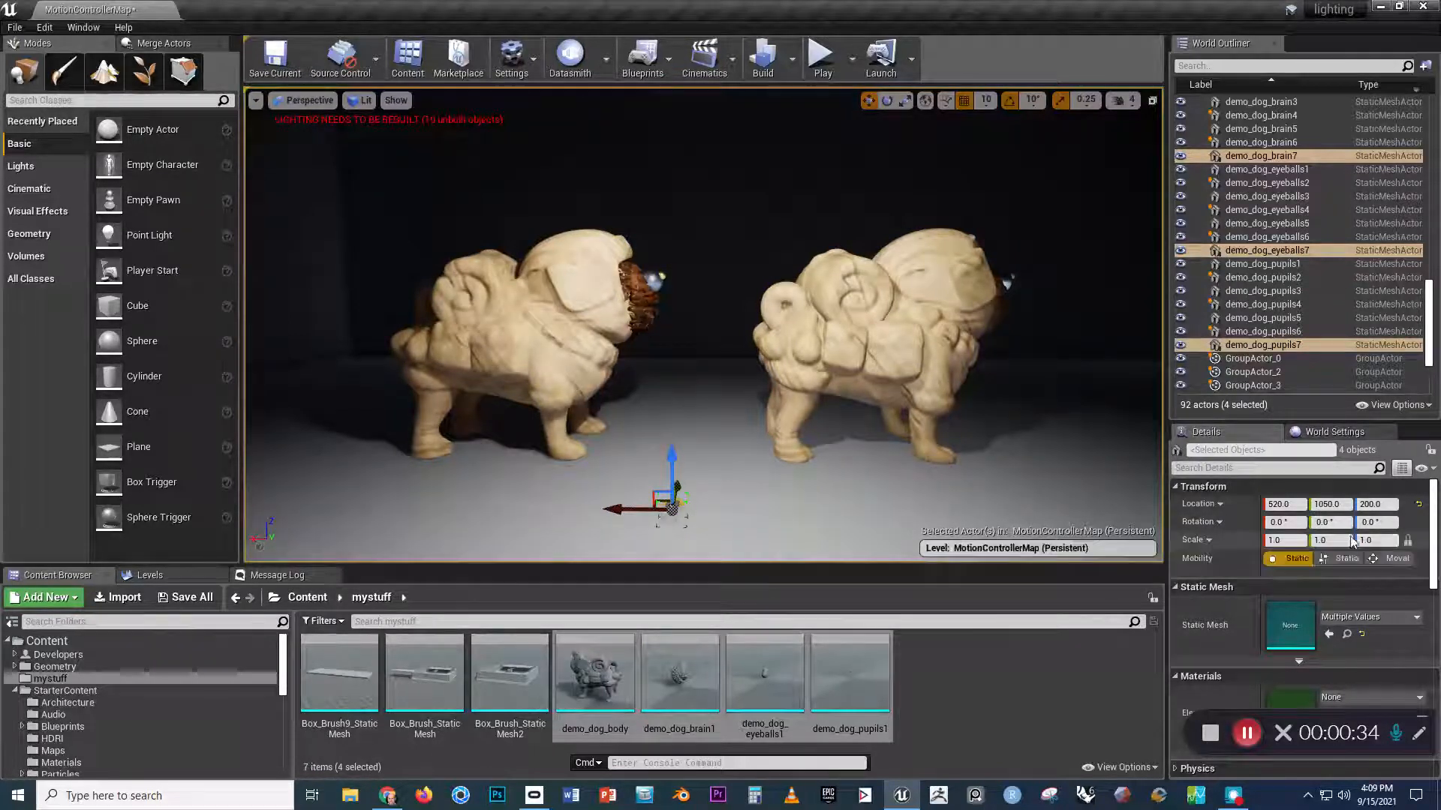
Scale the four grouped dog parts uniformly to 15.
drag(1296, 540, 1213, 542)
text(15)
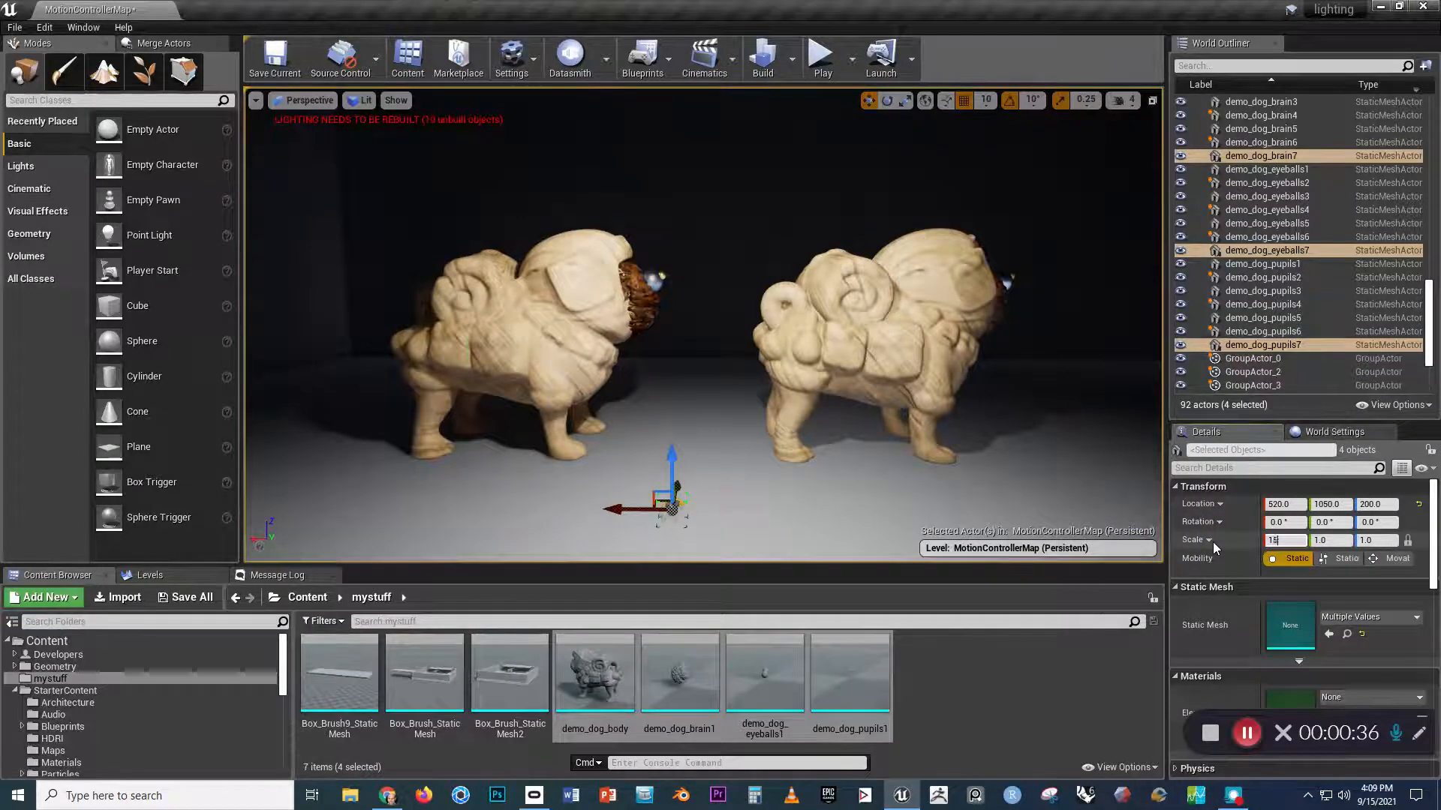
key(Return)
Raise the grouped dog to a Z location of 330 and delete it from the level.
drag(671, 461, 666, 358)
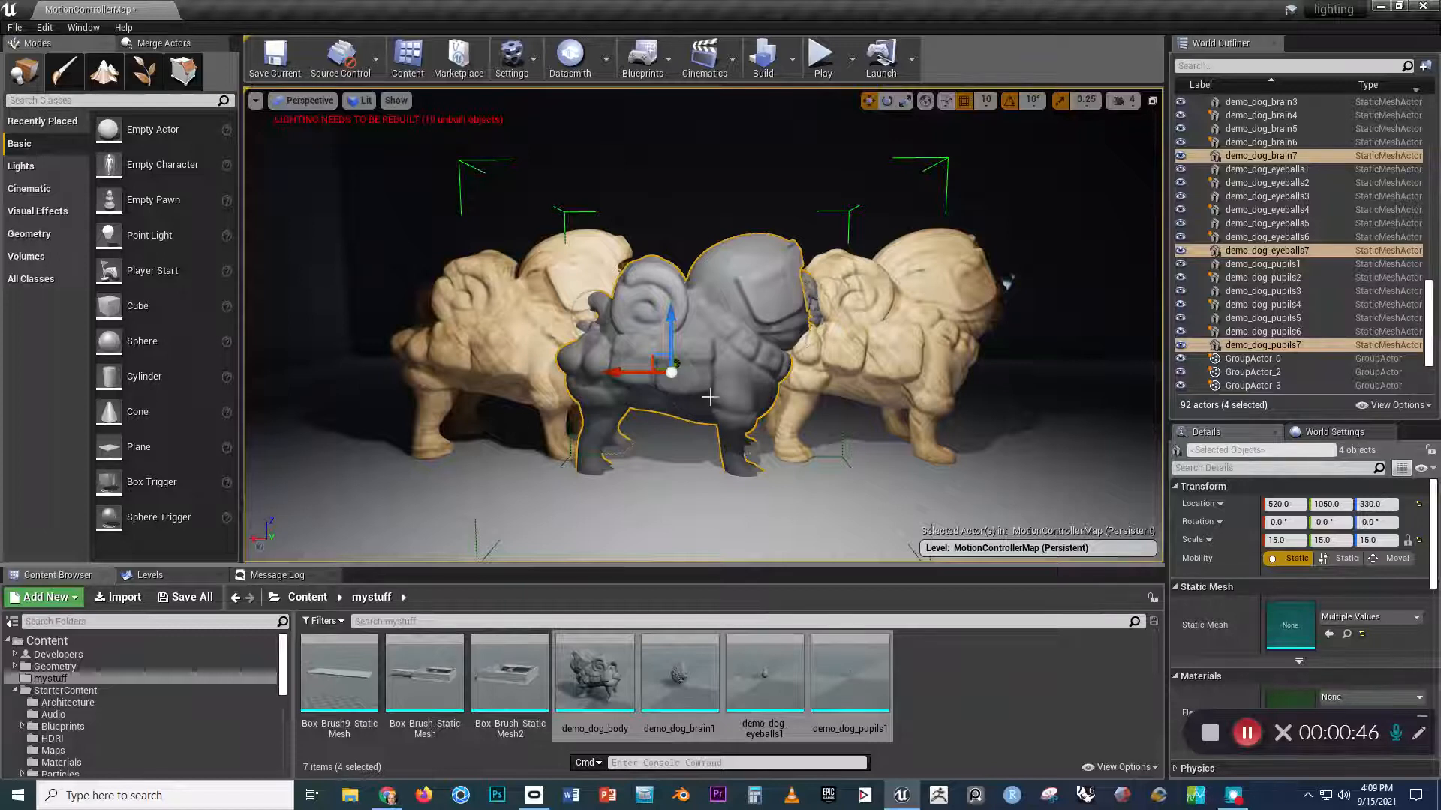
key(Delete)
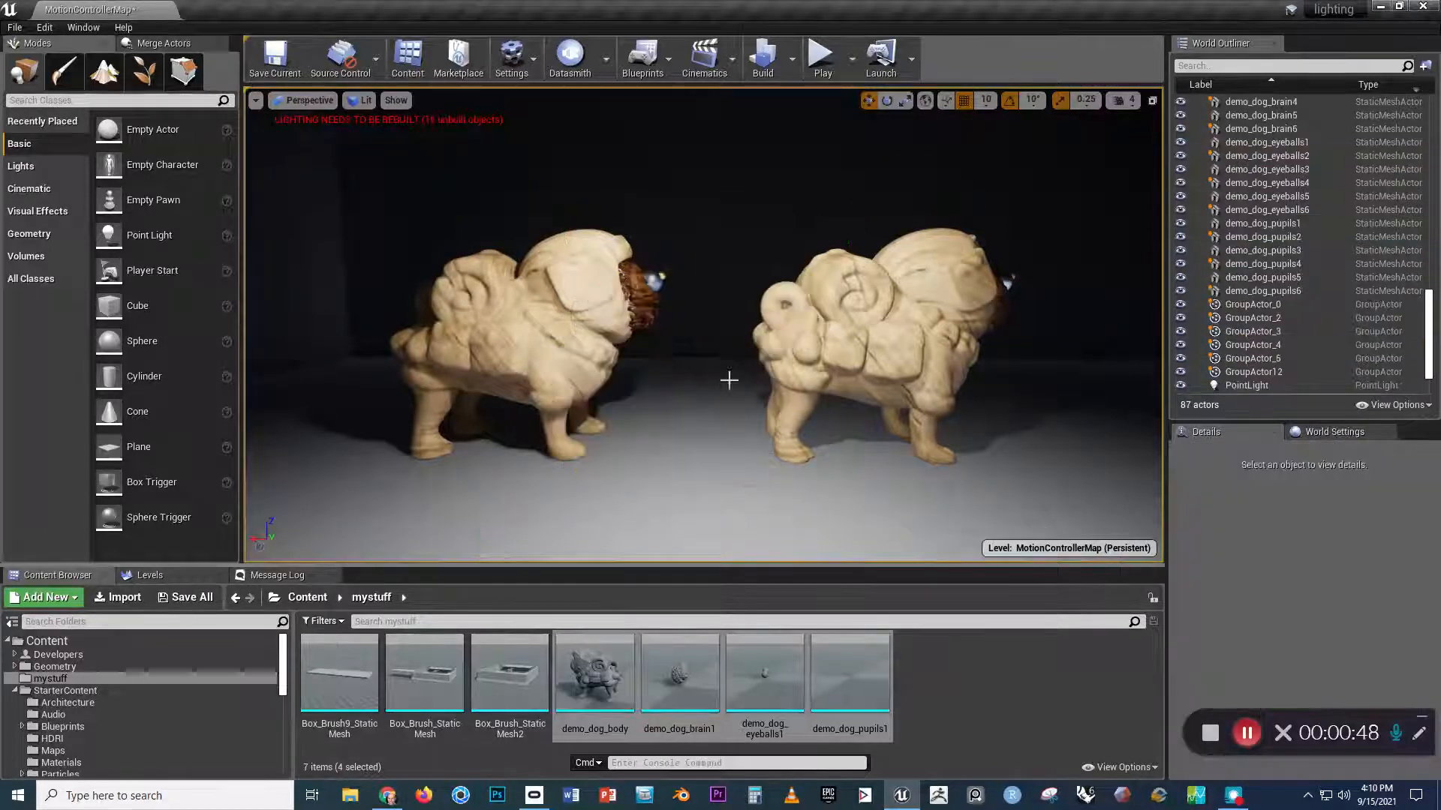
Inspect the mobility settings of the point light and of each of the two dog groups.
drag(634, 295, 669, 291)
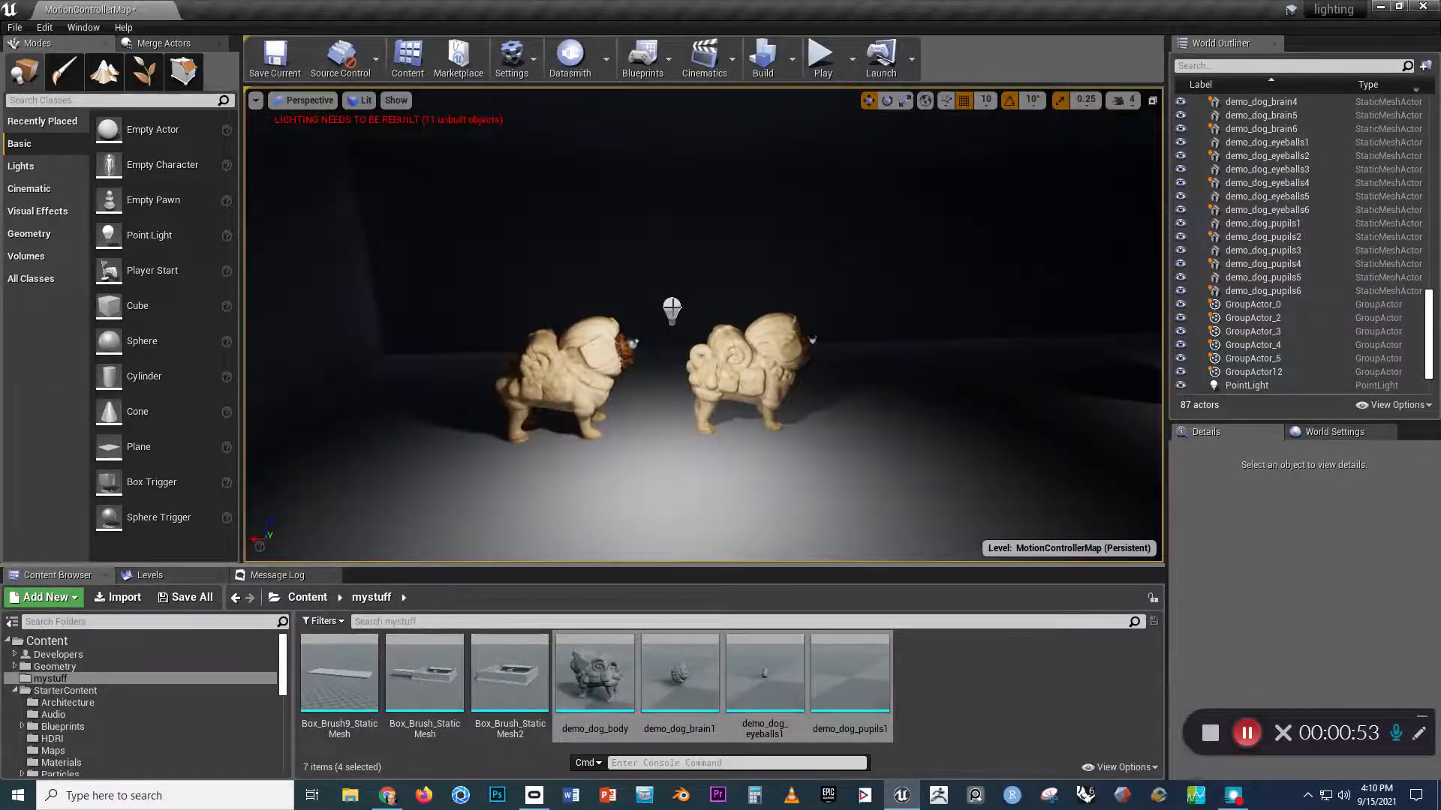
click(670, 305)
right_drag(670, 350, 675, 372)
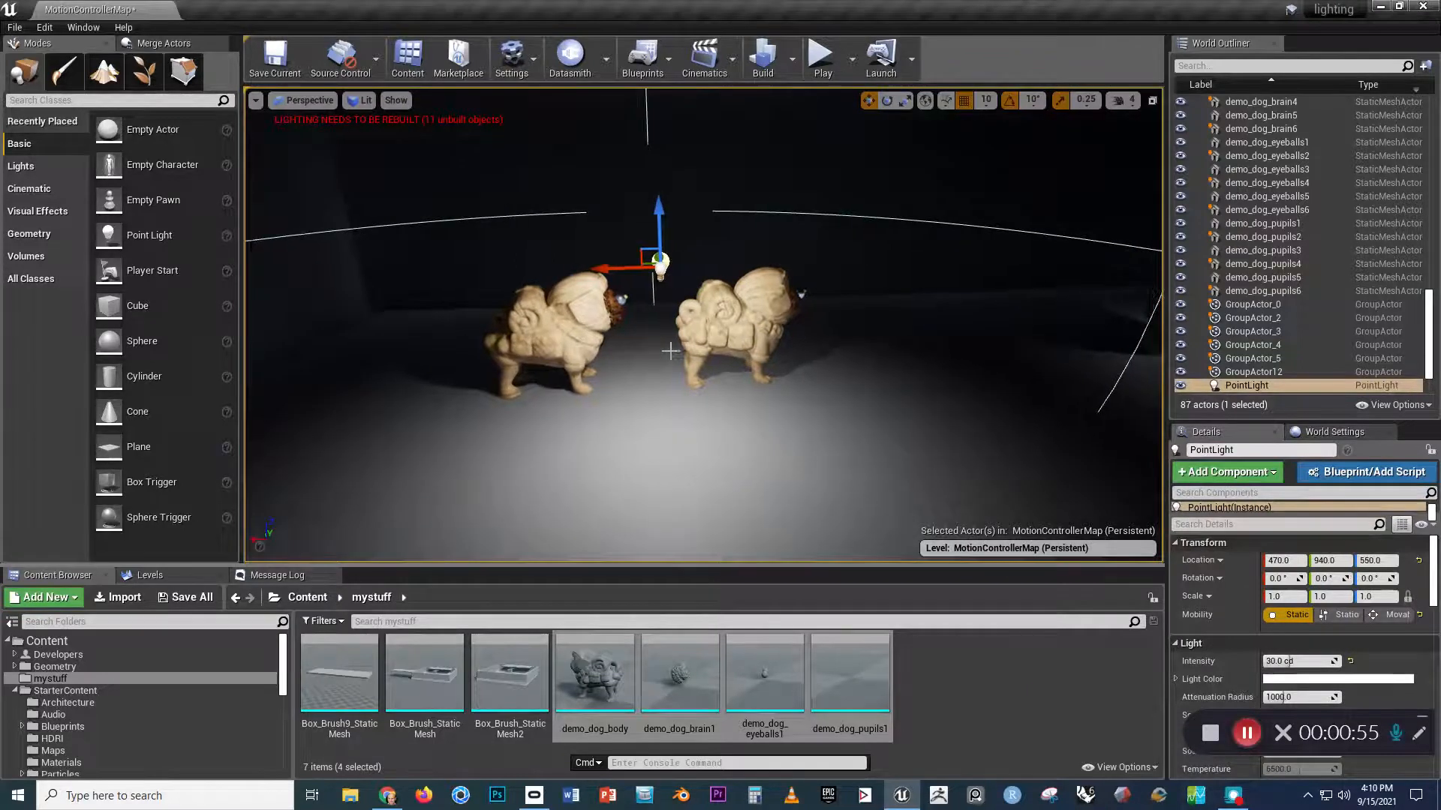
scroll(670, 351, up, 4)
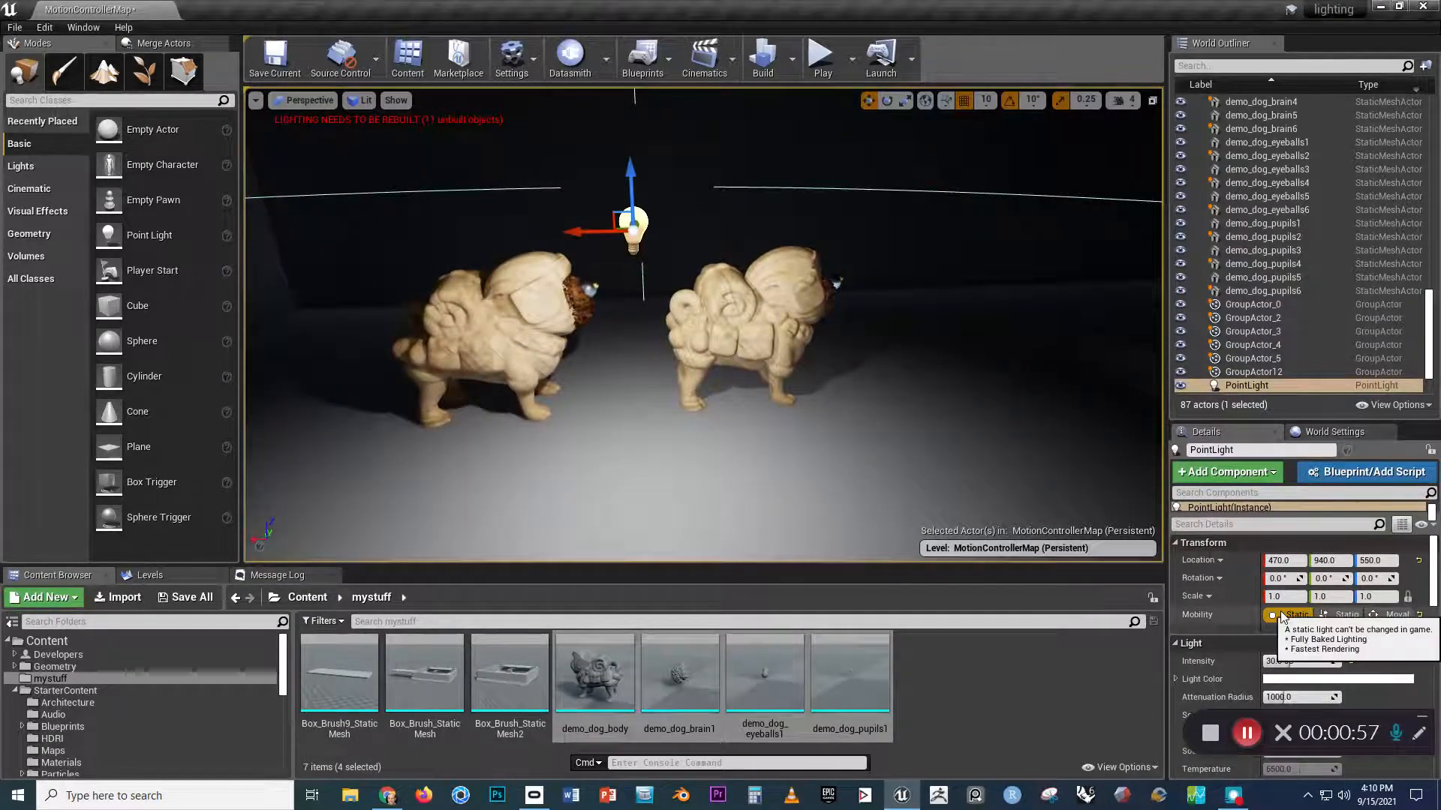
scroll(781, 450, up, 6)
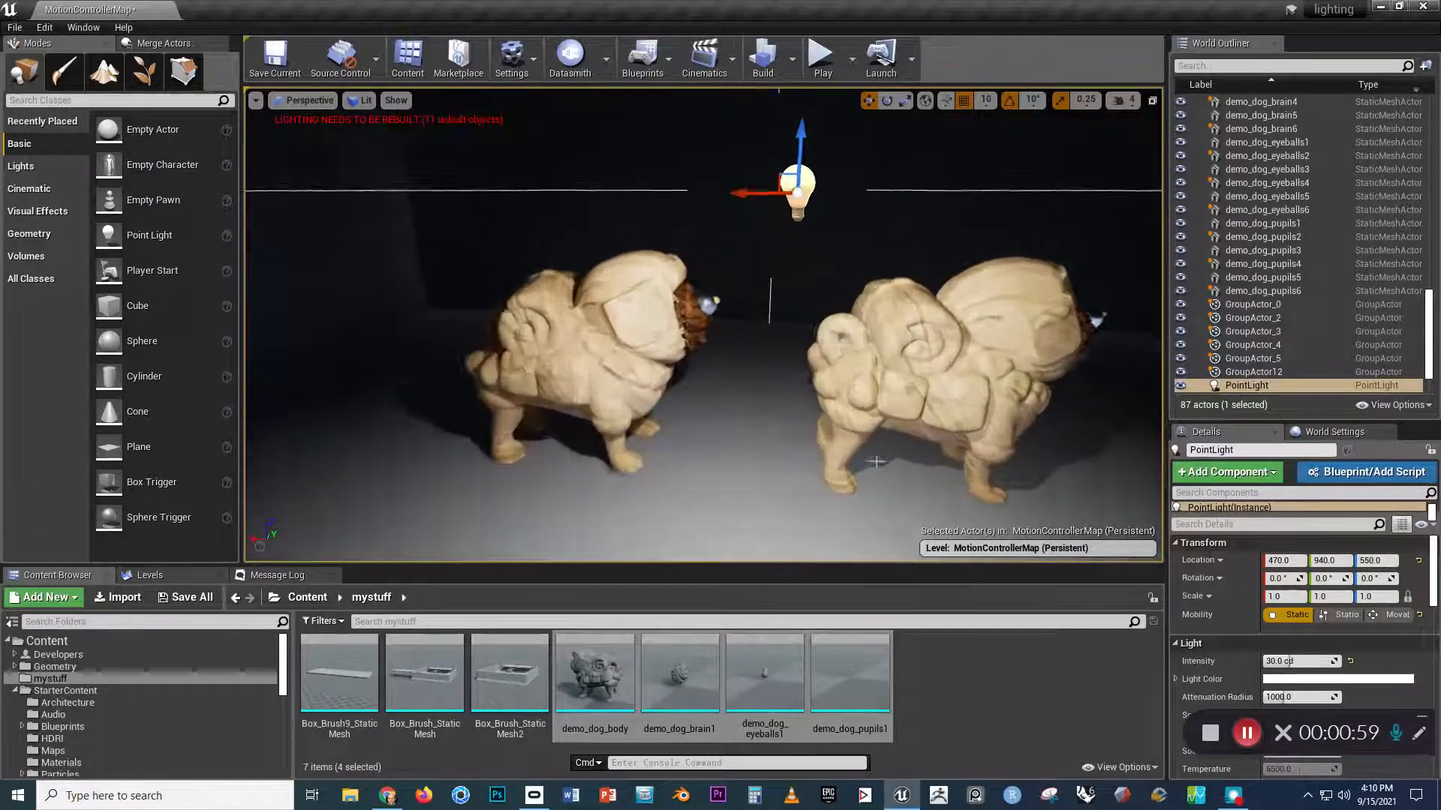
click(550, 424)
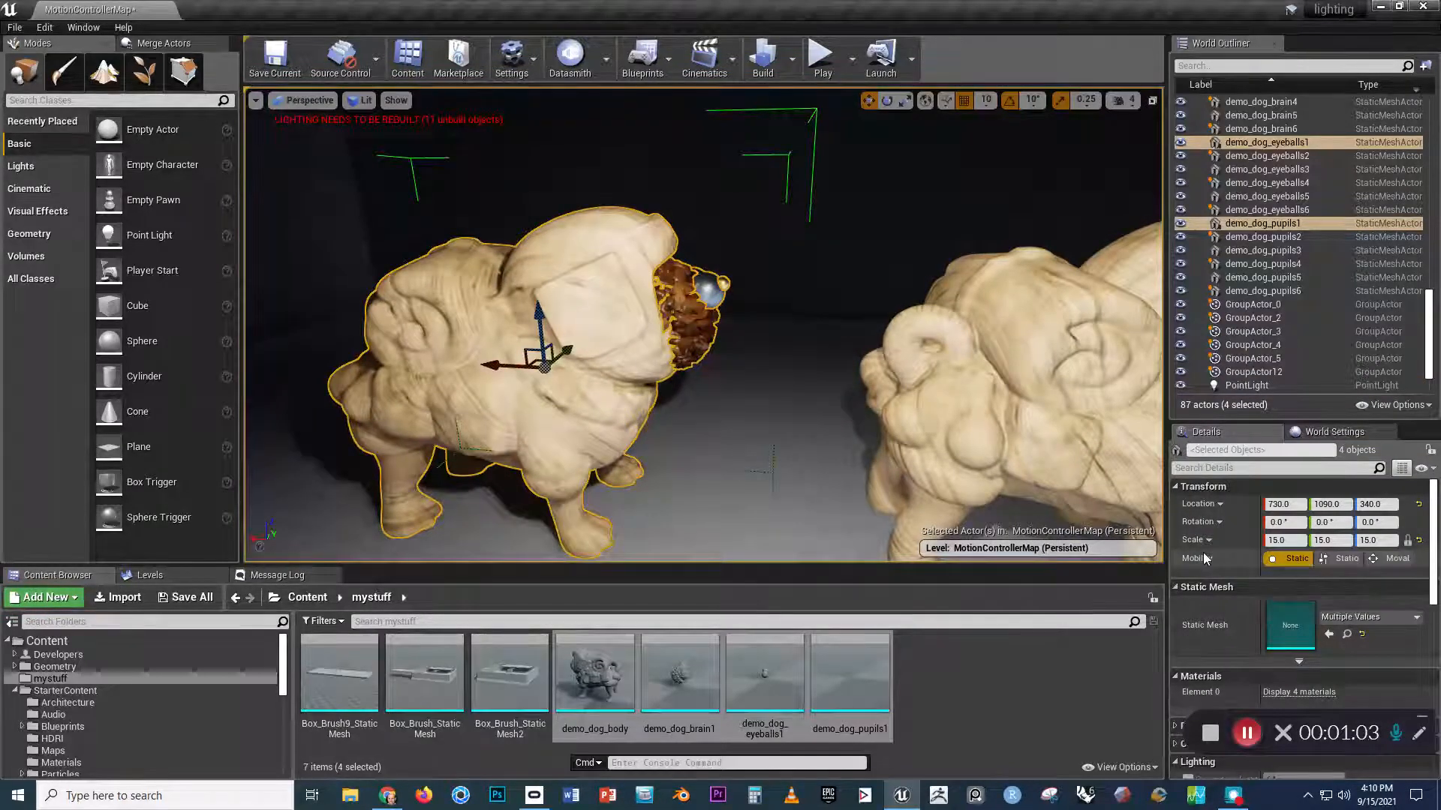
click(1076, 394)
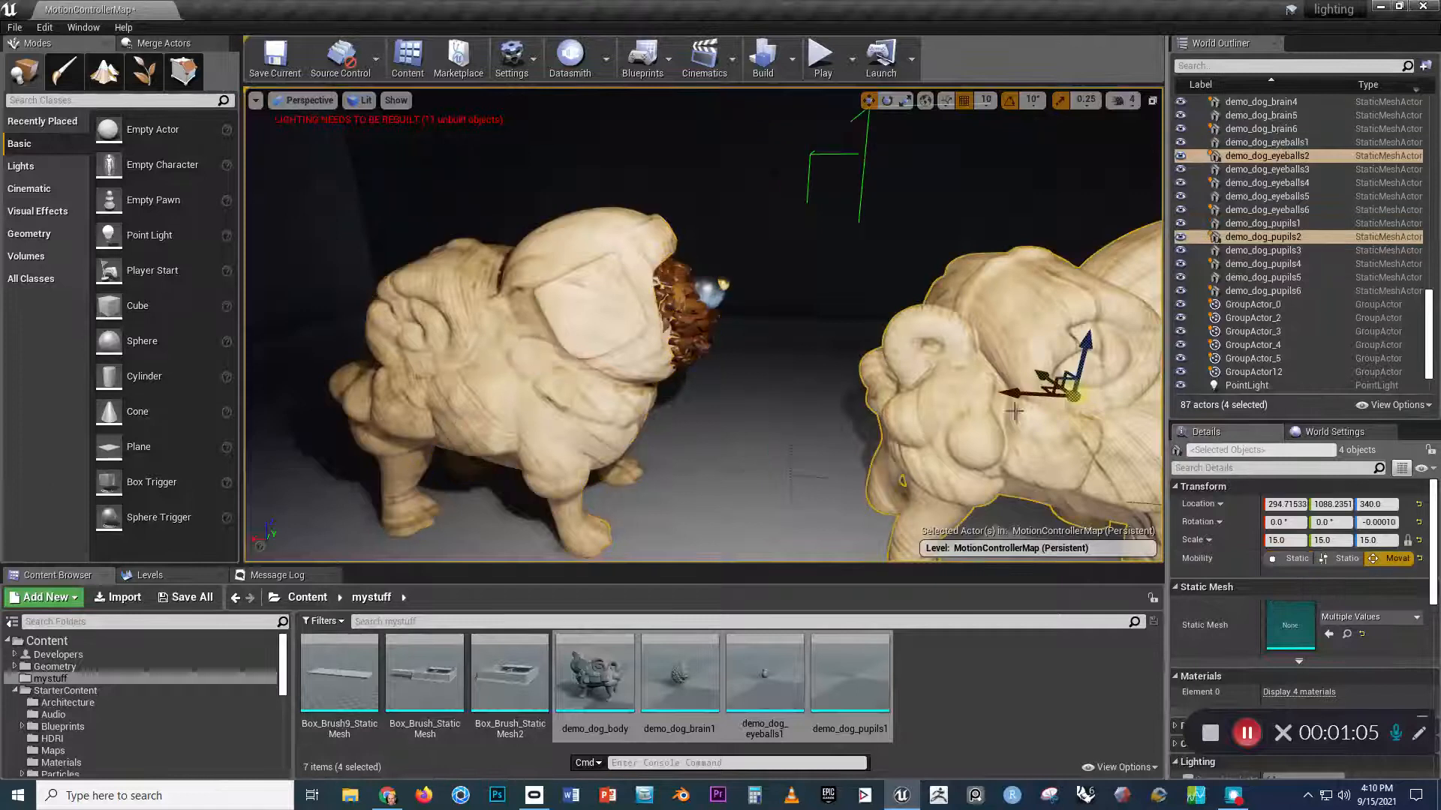
Build the level's lighting with both dogs in view.
scroll(942, 418, down, 10)
right_drag(911, 422, 916, 430)
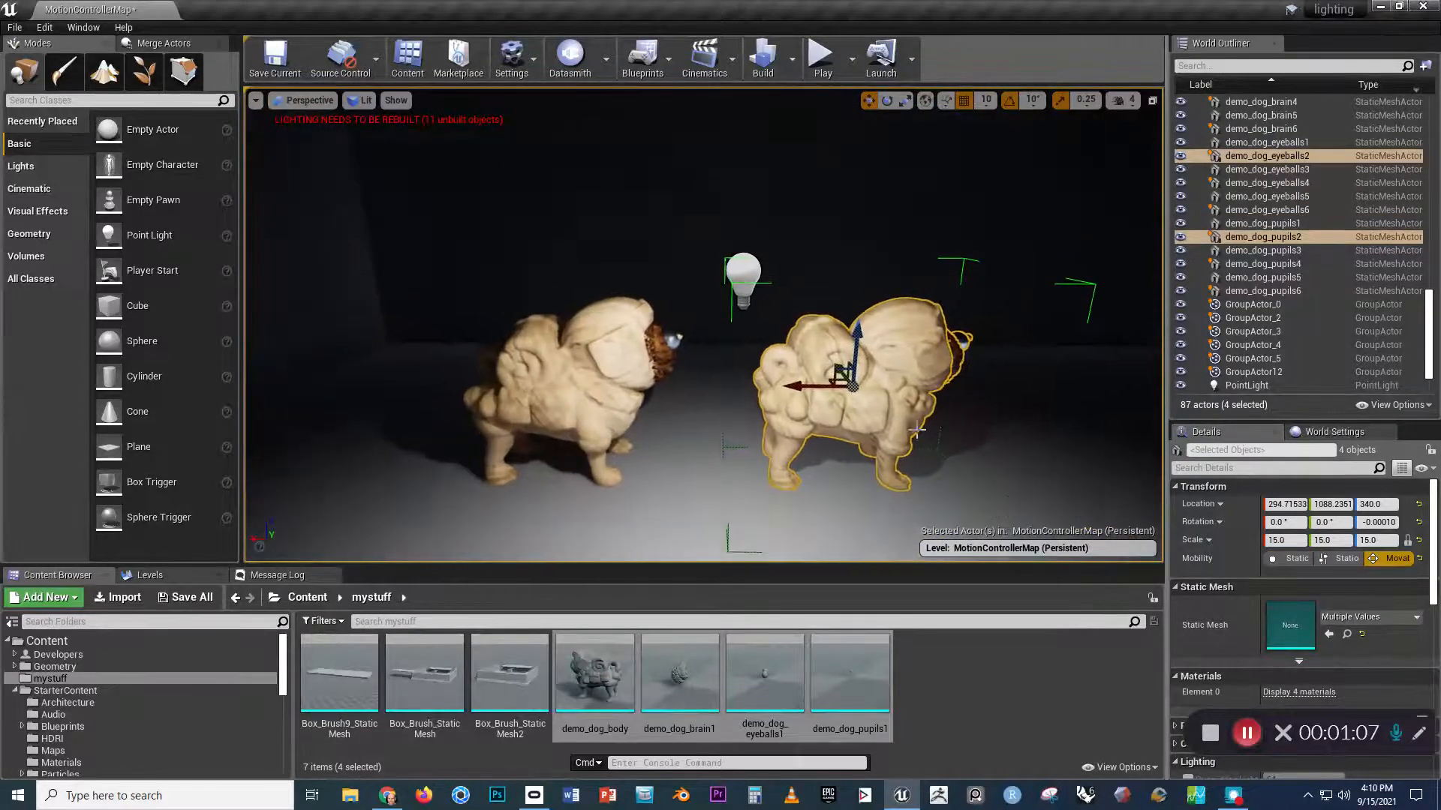
mouse_move(887, 438)
right_down()
mouse_move(857, 449)
mouse_move(887, 450)
right_up()
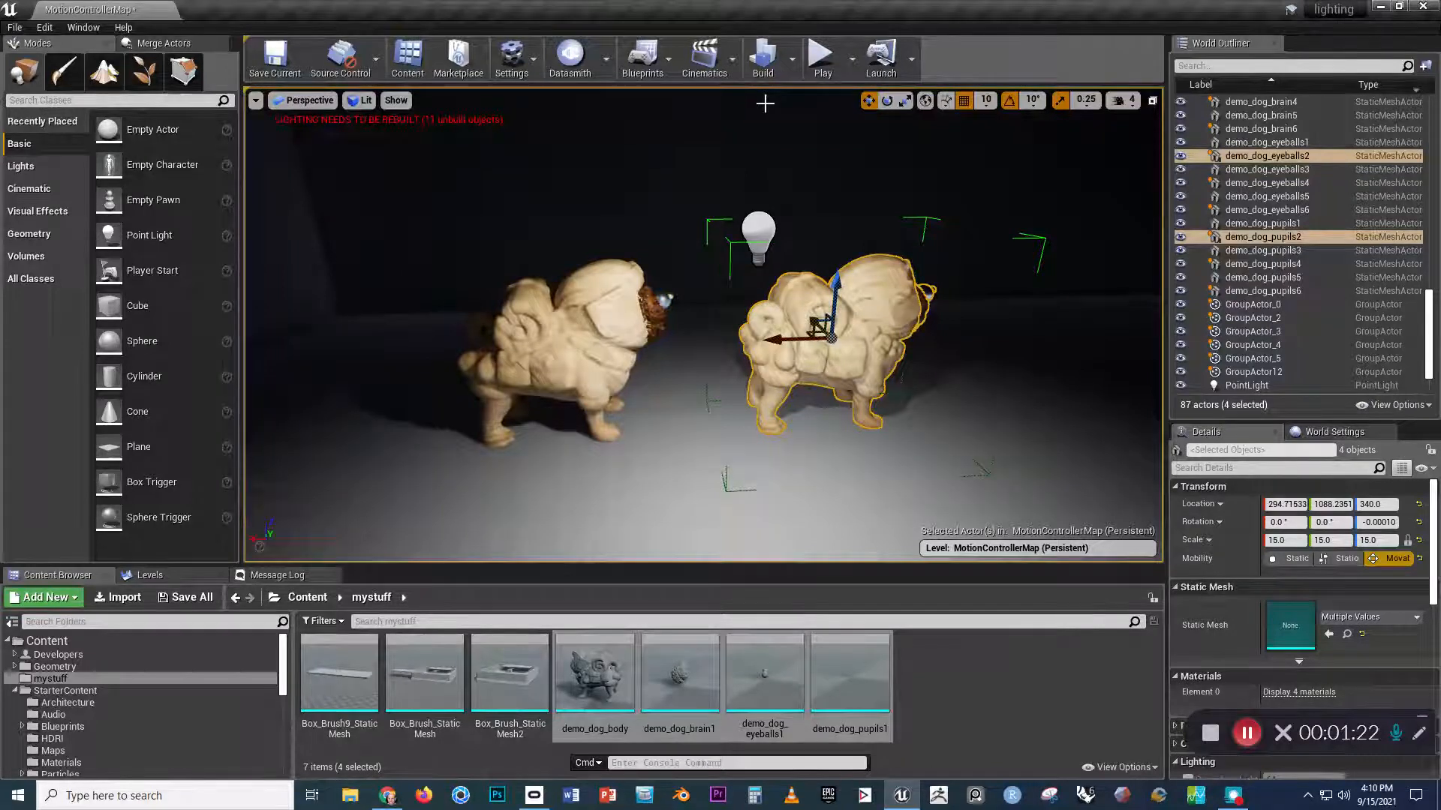
click(764, 66)
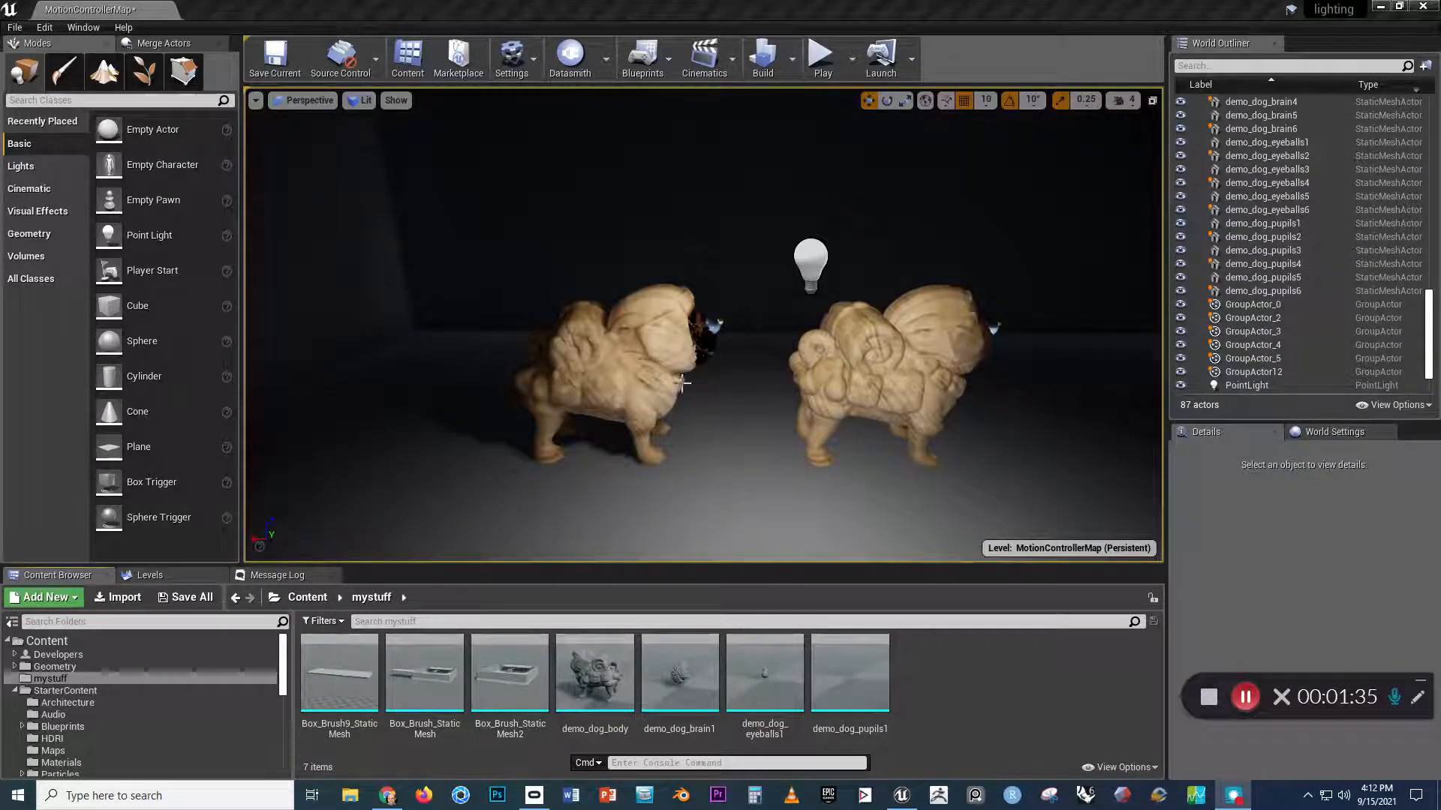
Examine the built lighting and mobility settings of the static dog, the point light and the floor cube.
click(660, 384)
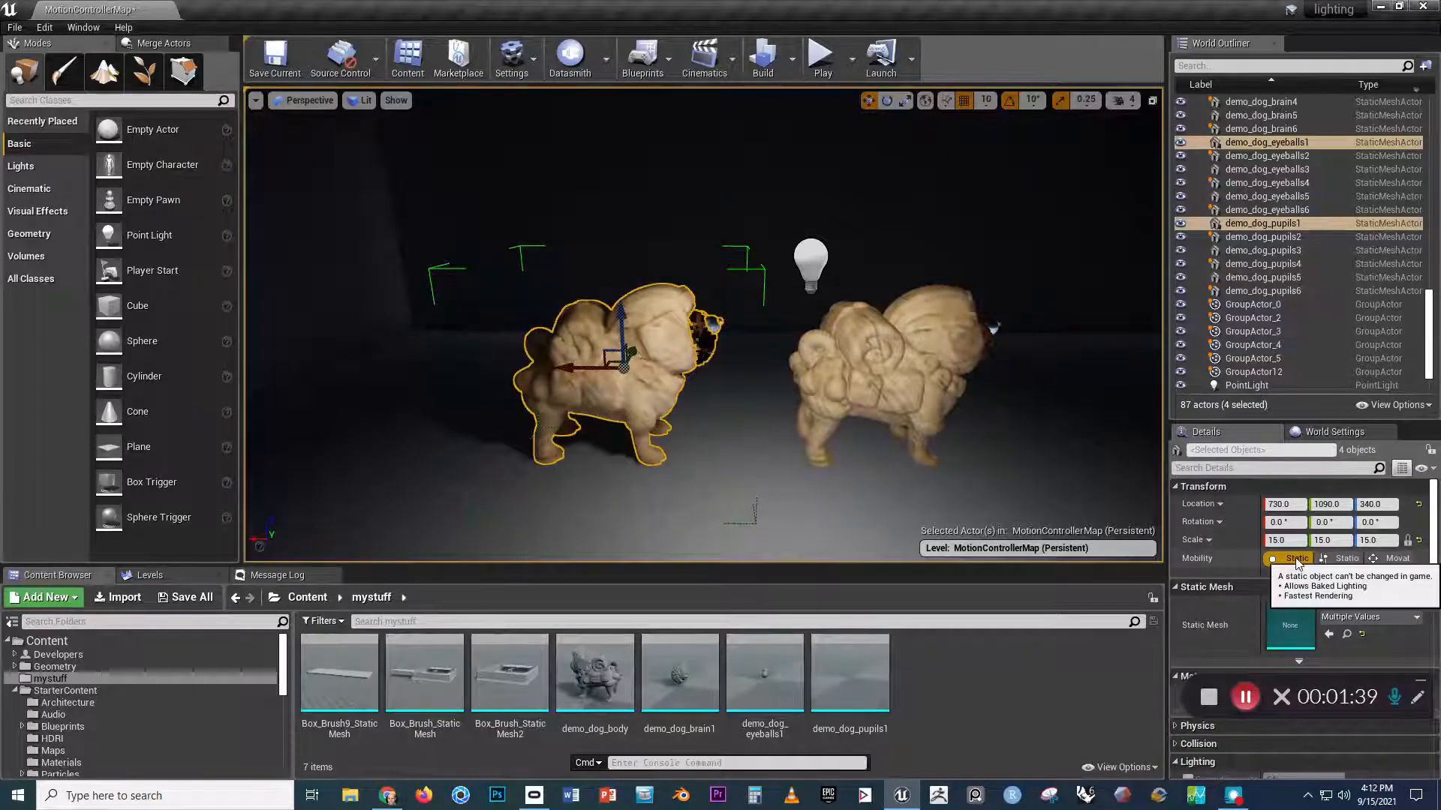
click(811, 264)
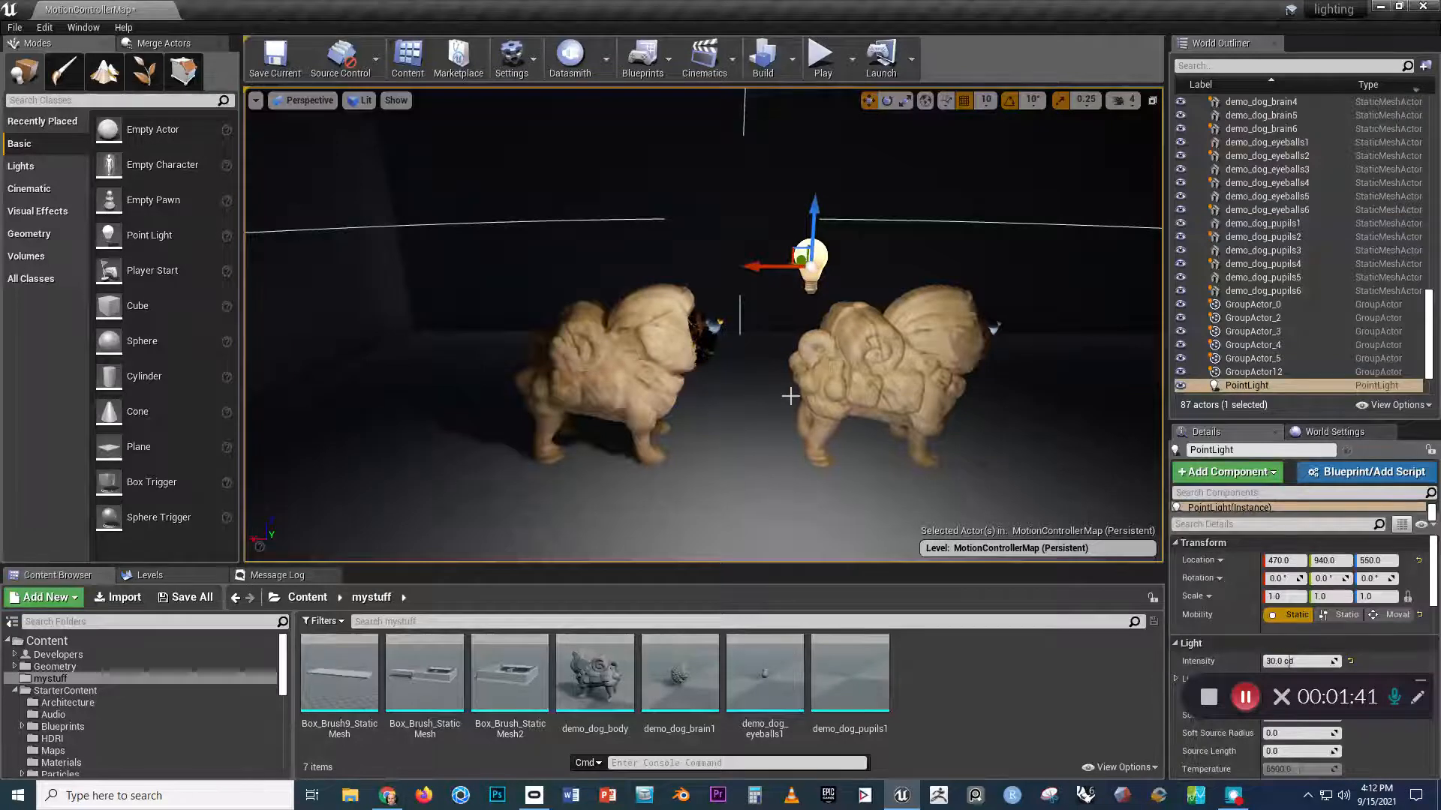
right_drag(716, 398, 701, 399)
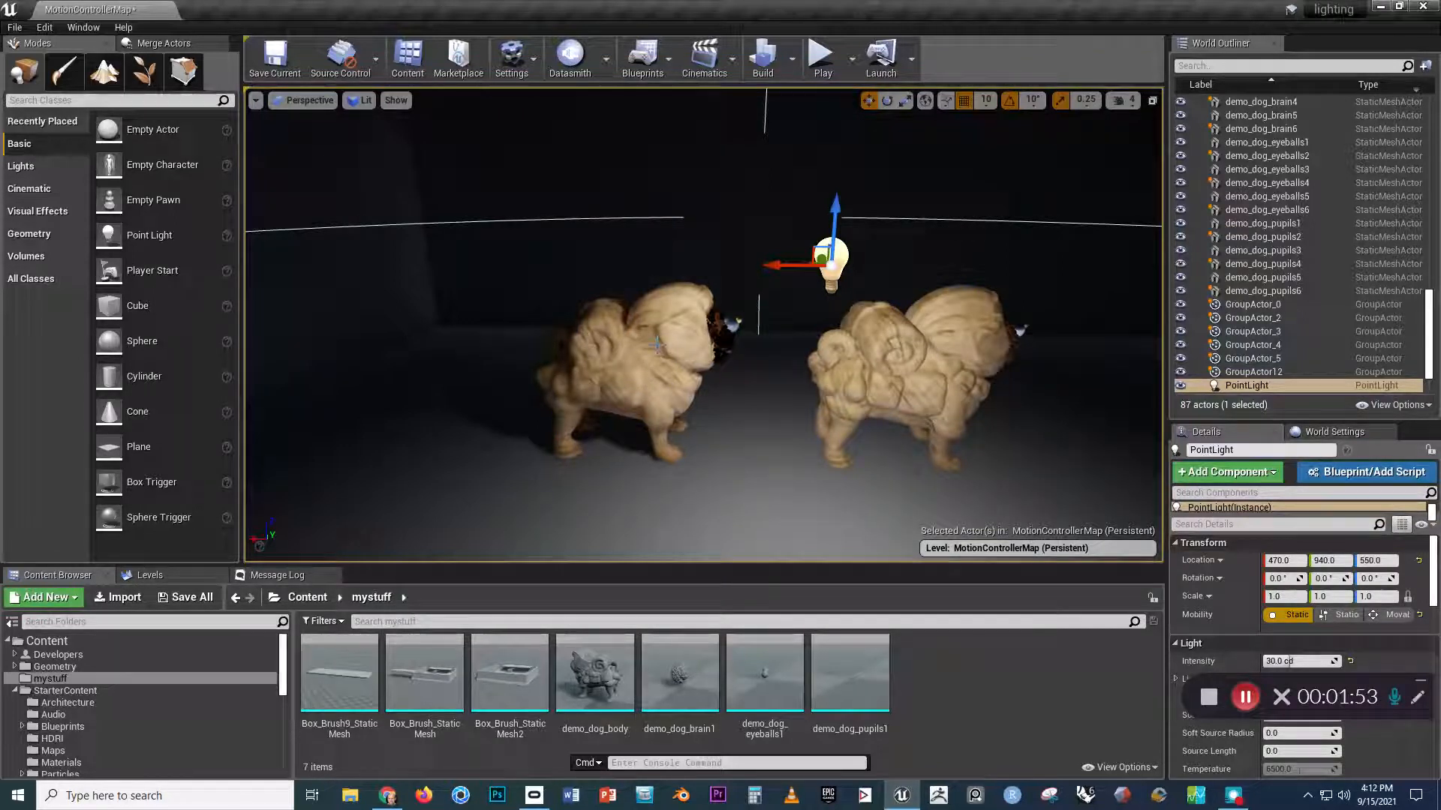
click(495, 425)
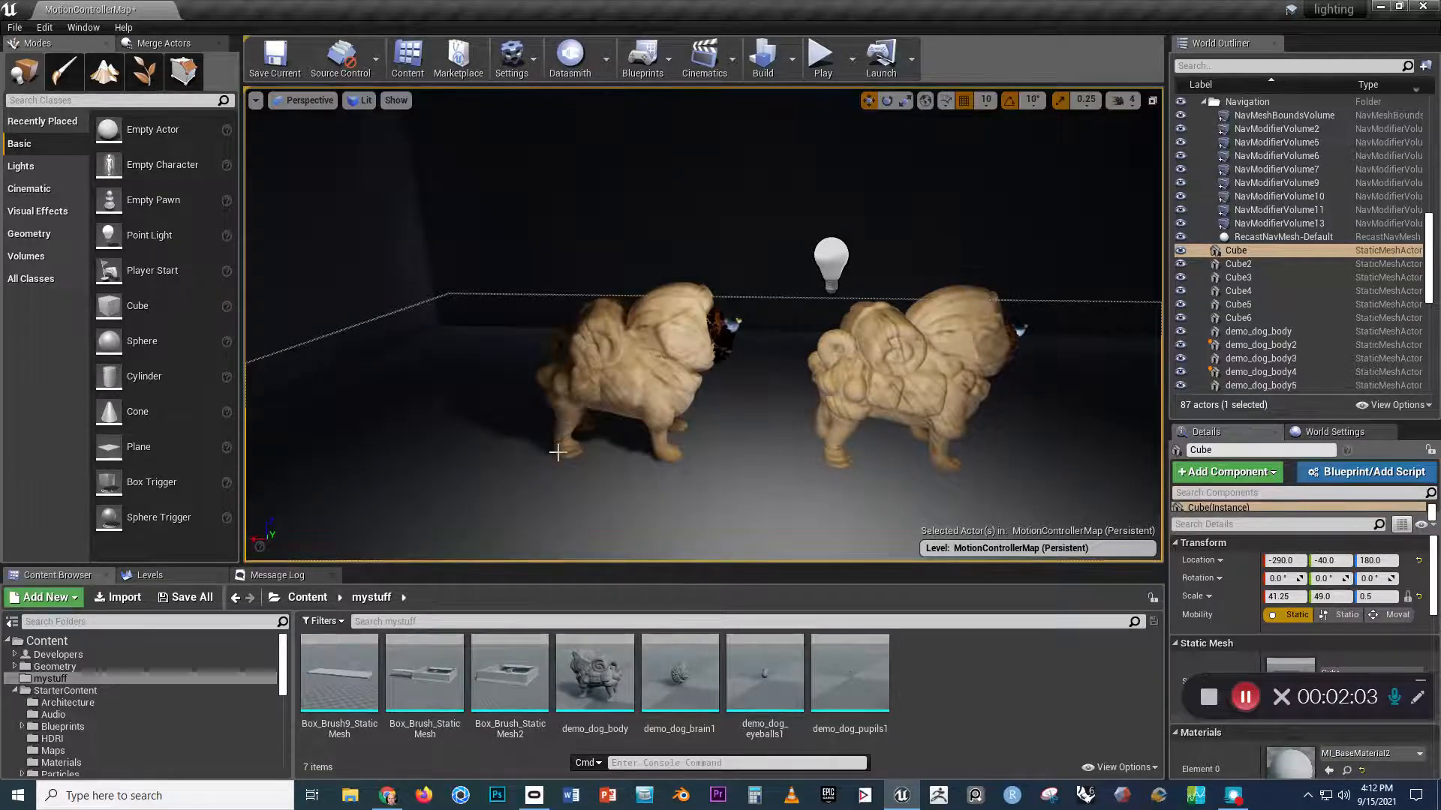
Open the demo_dog_body static mesh for editing, frame the model and hide the grid.
mouse_move(605, 664)
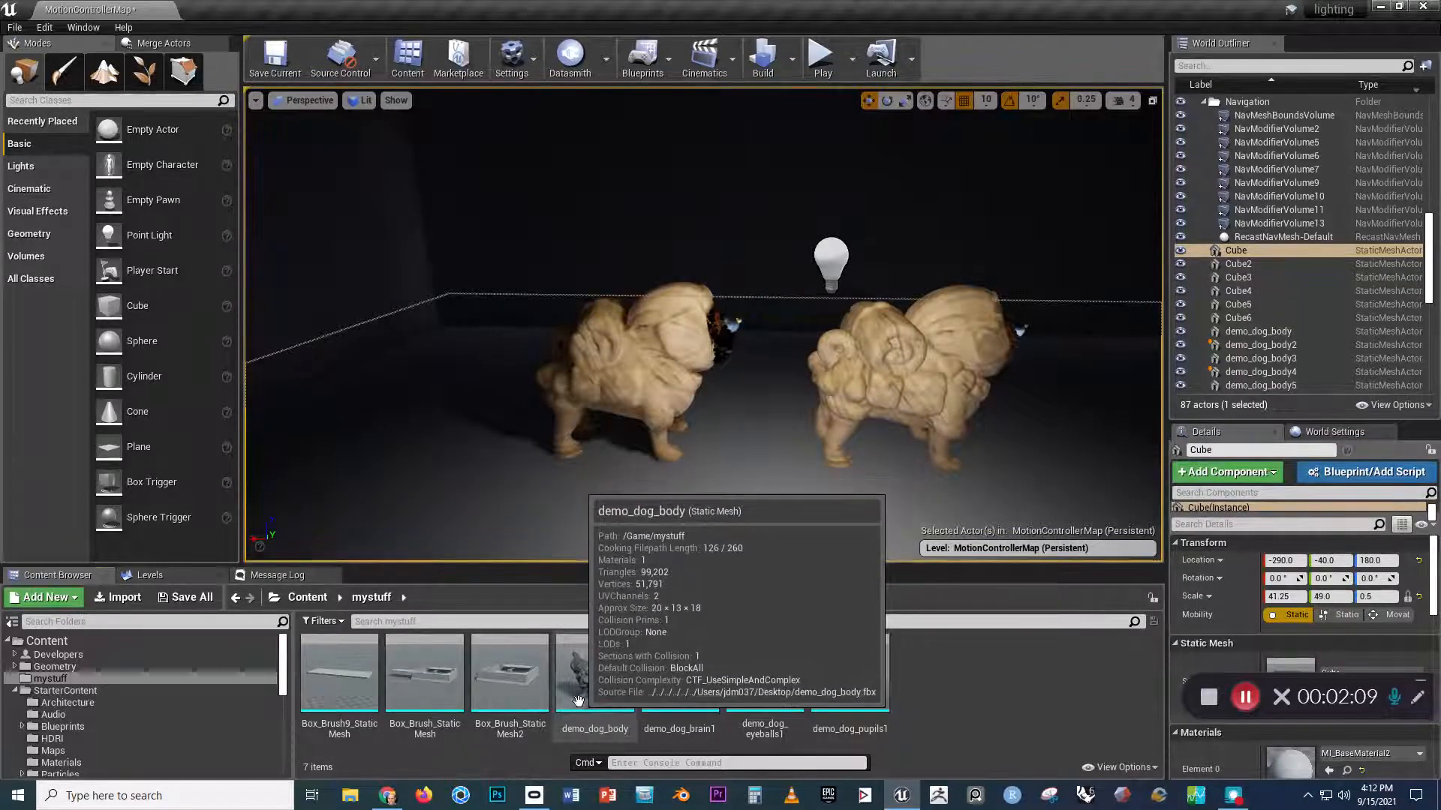
click(590, 686)
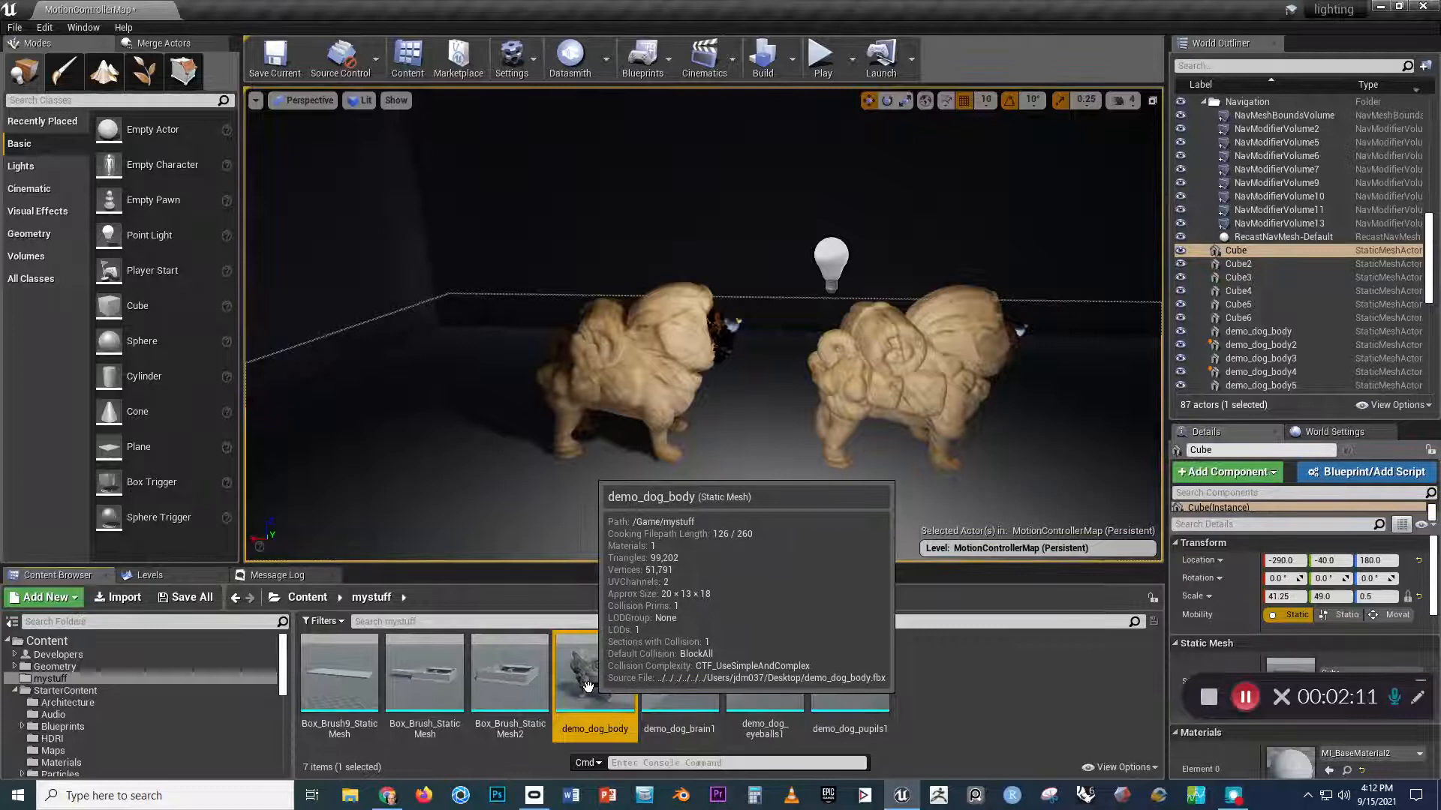
double_click(589, 686)
click(529, 441)
key(f)
drag(502, 461, 481, 460)
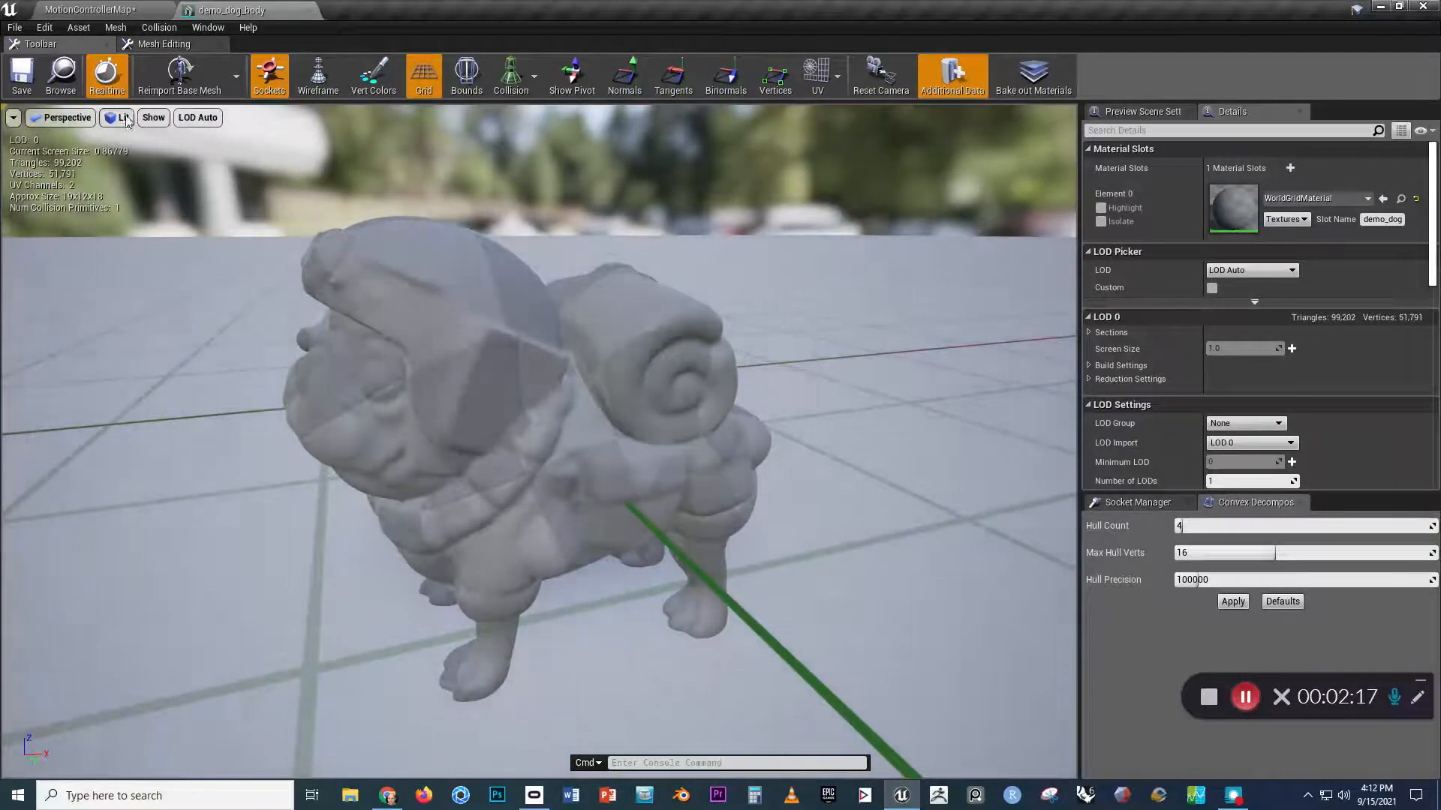
click(153, 118)
click(178, 189)
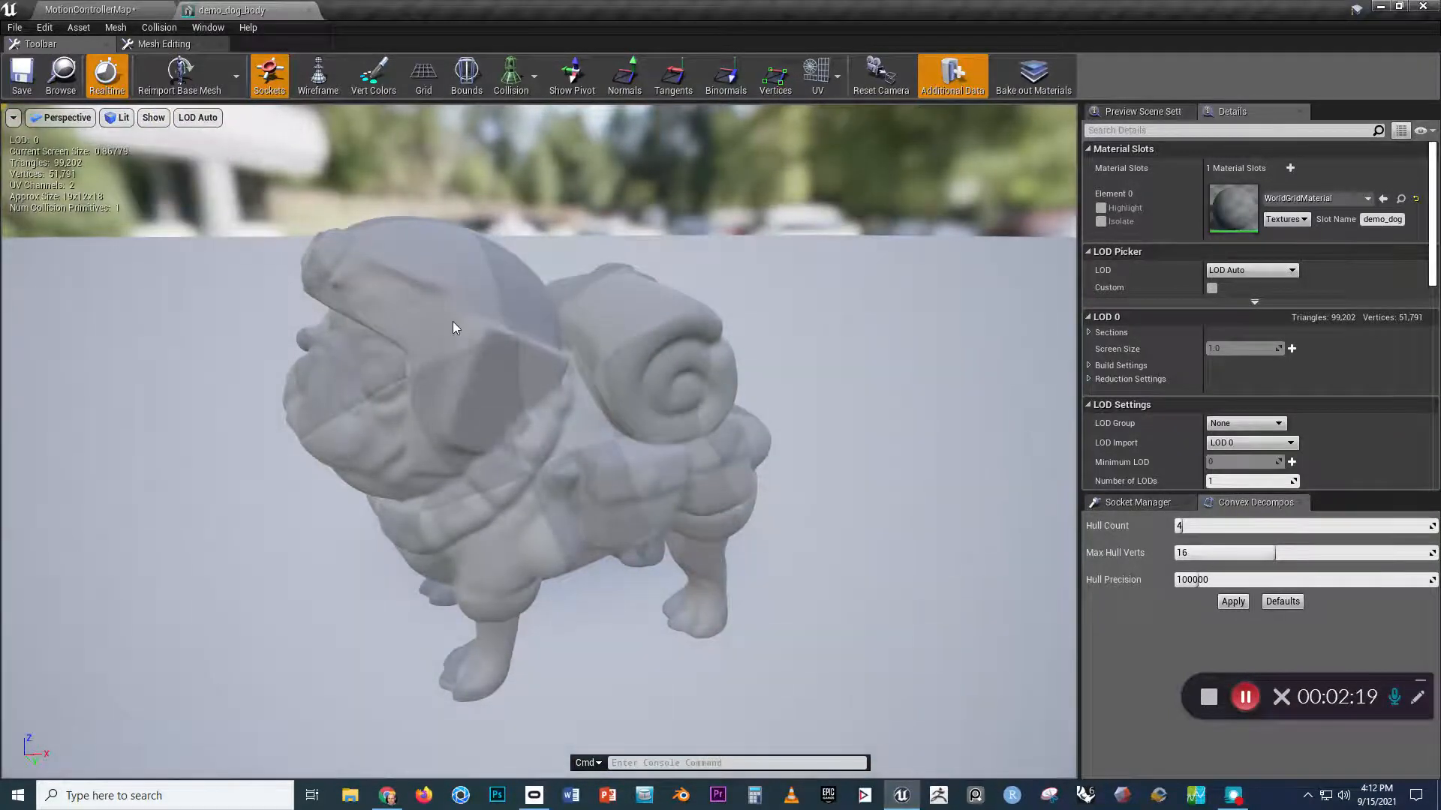
Display the dog body's UV Channel 0 and UV Channel 1 layouts in turn to compare them.
click(827, 70)
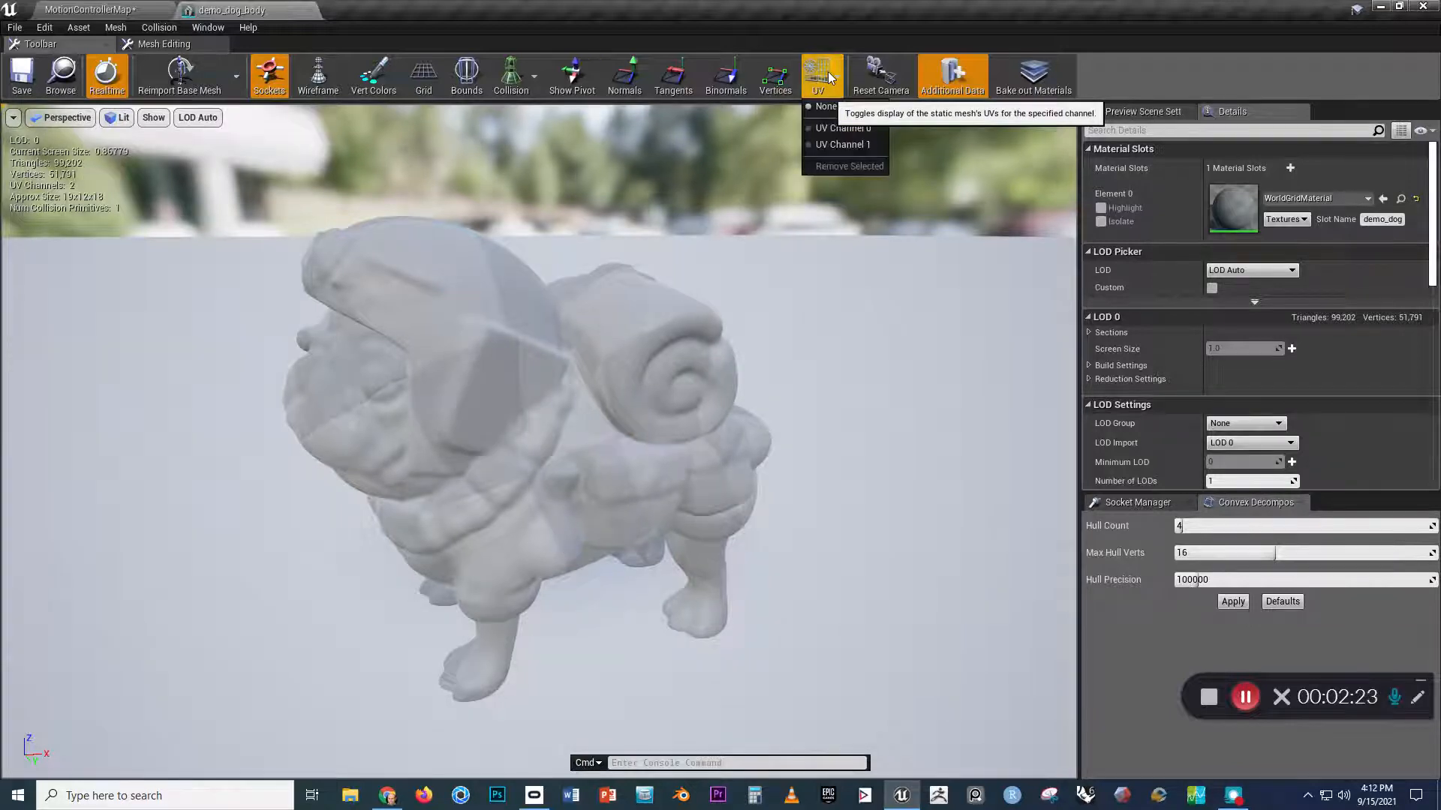
click(828, 127)
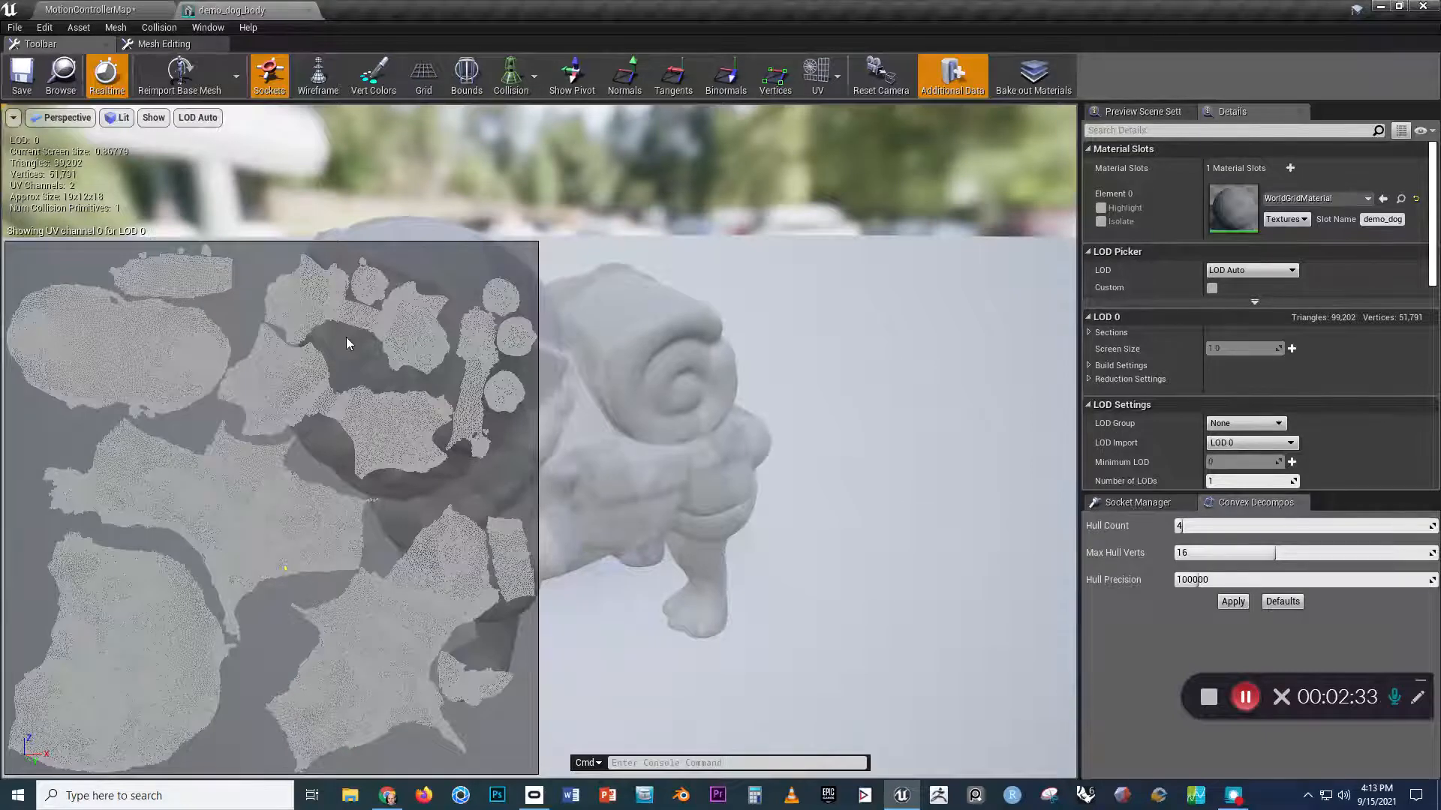
click(816, 81)
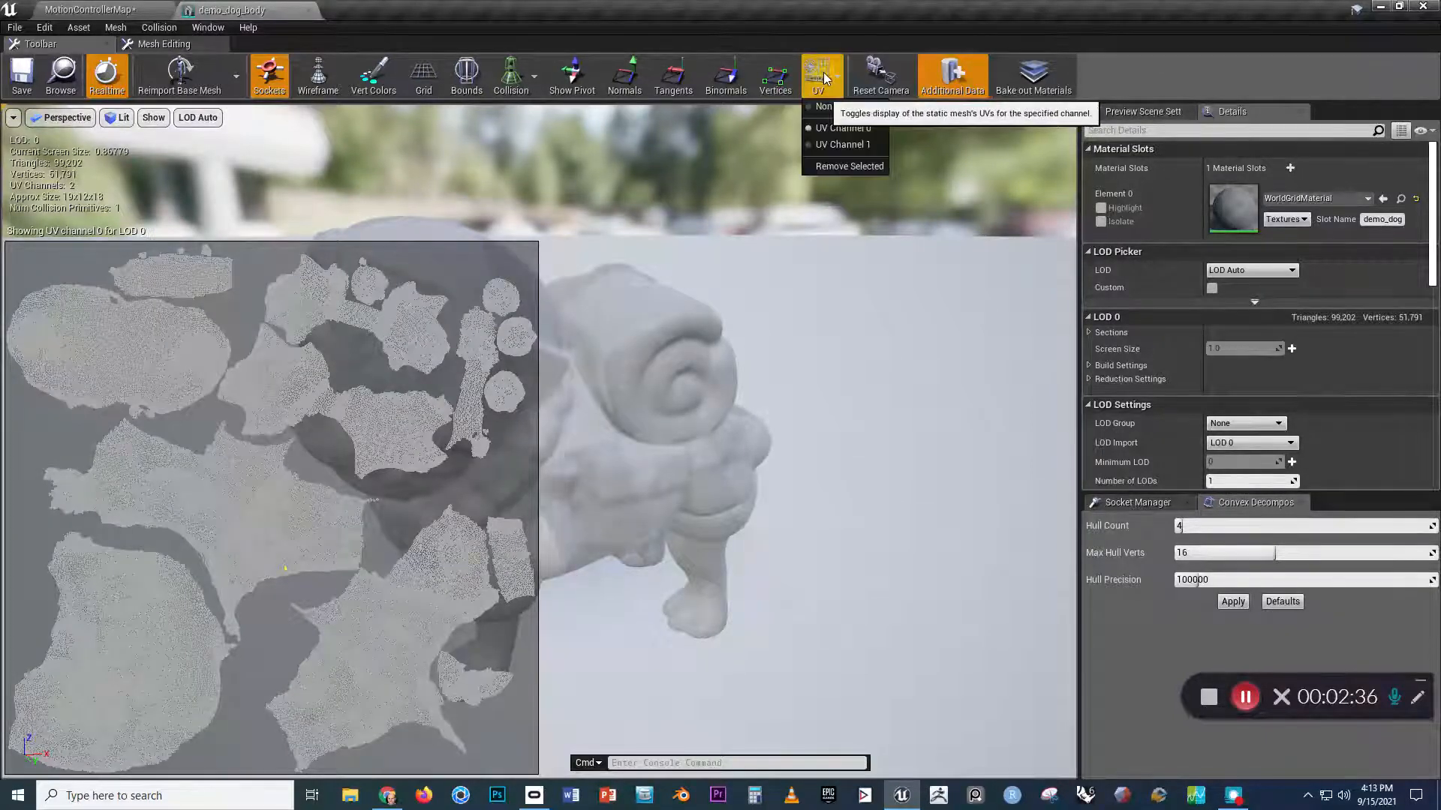
click(826, 145)
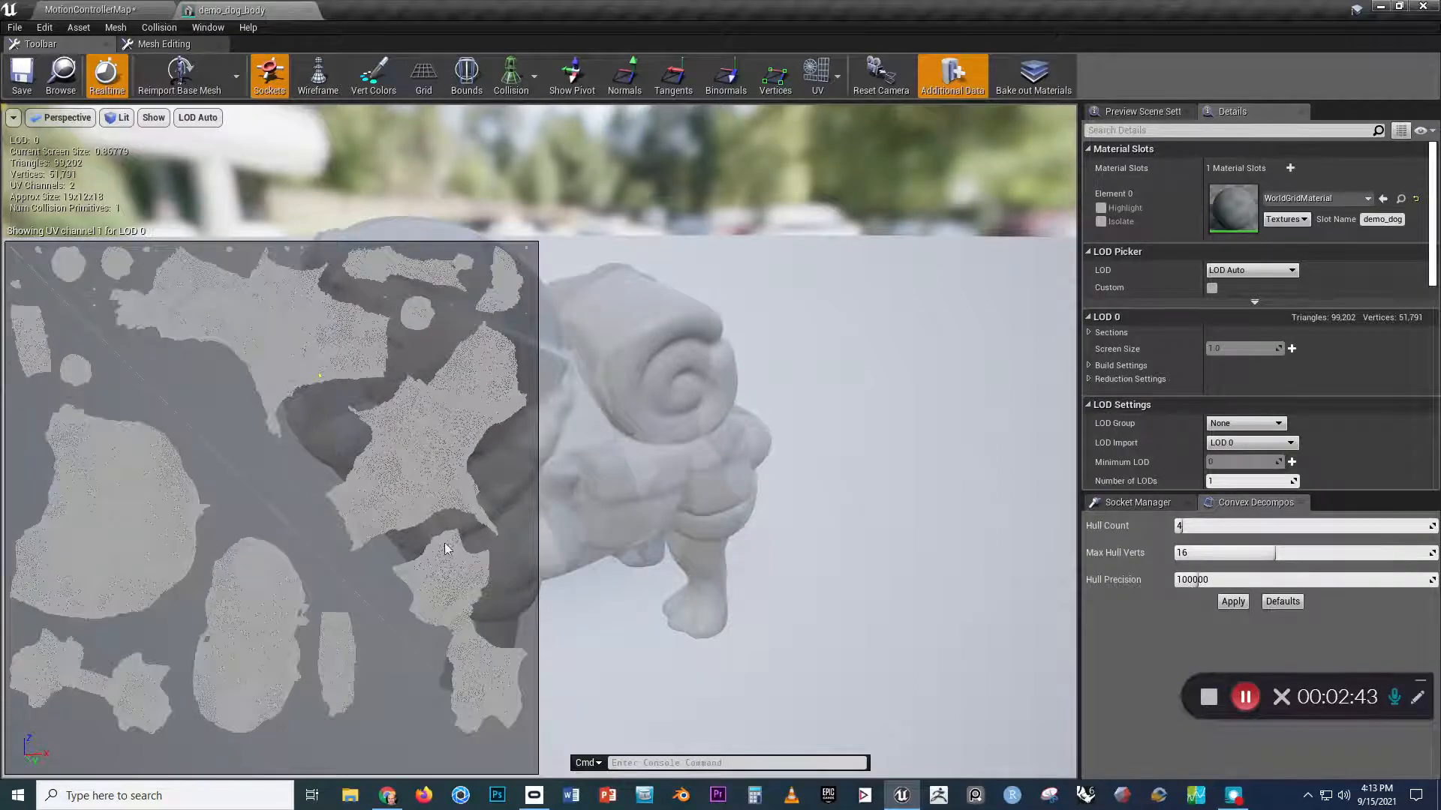
click(838, 76)
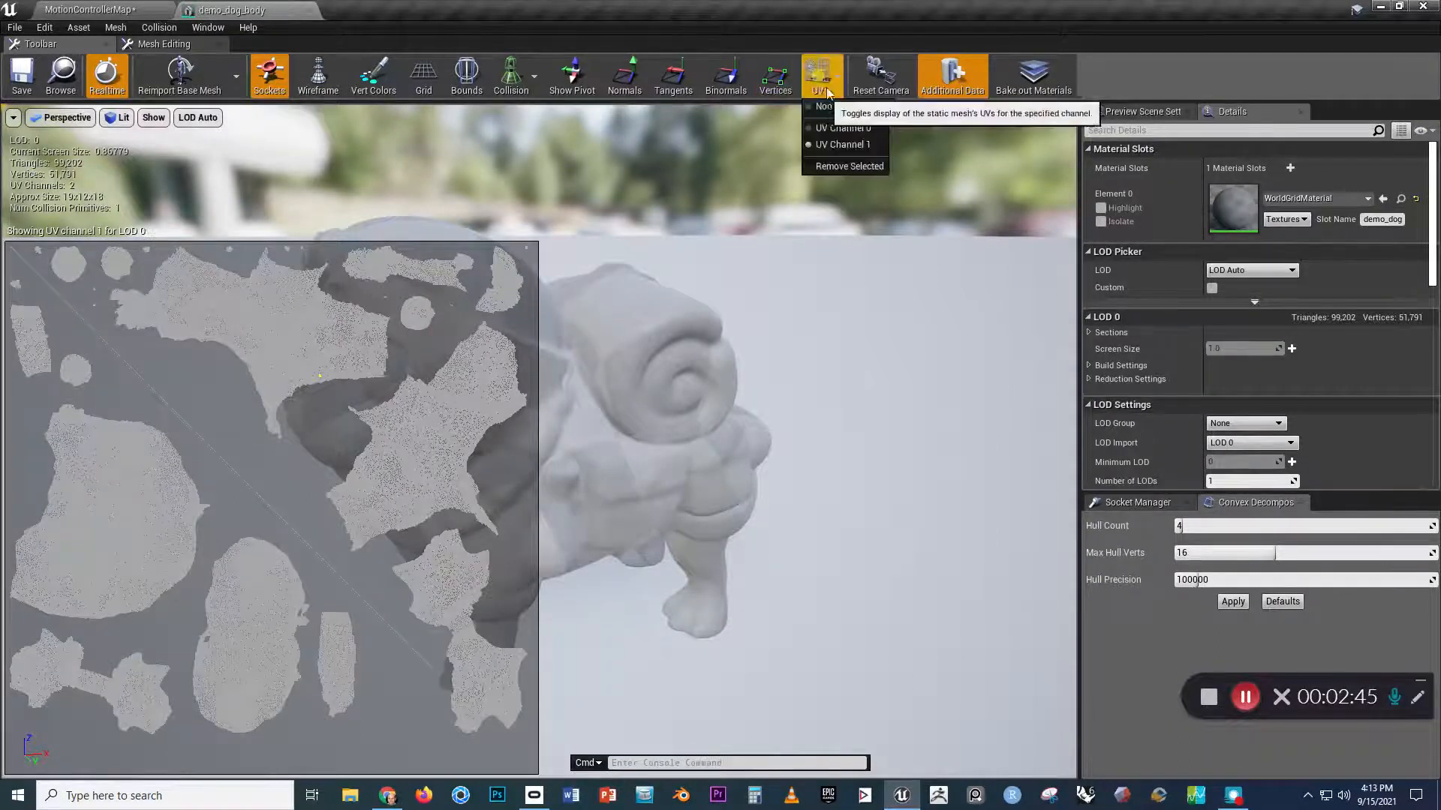
click(844, 130)
click(837, 76)
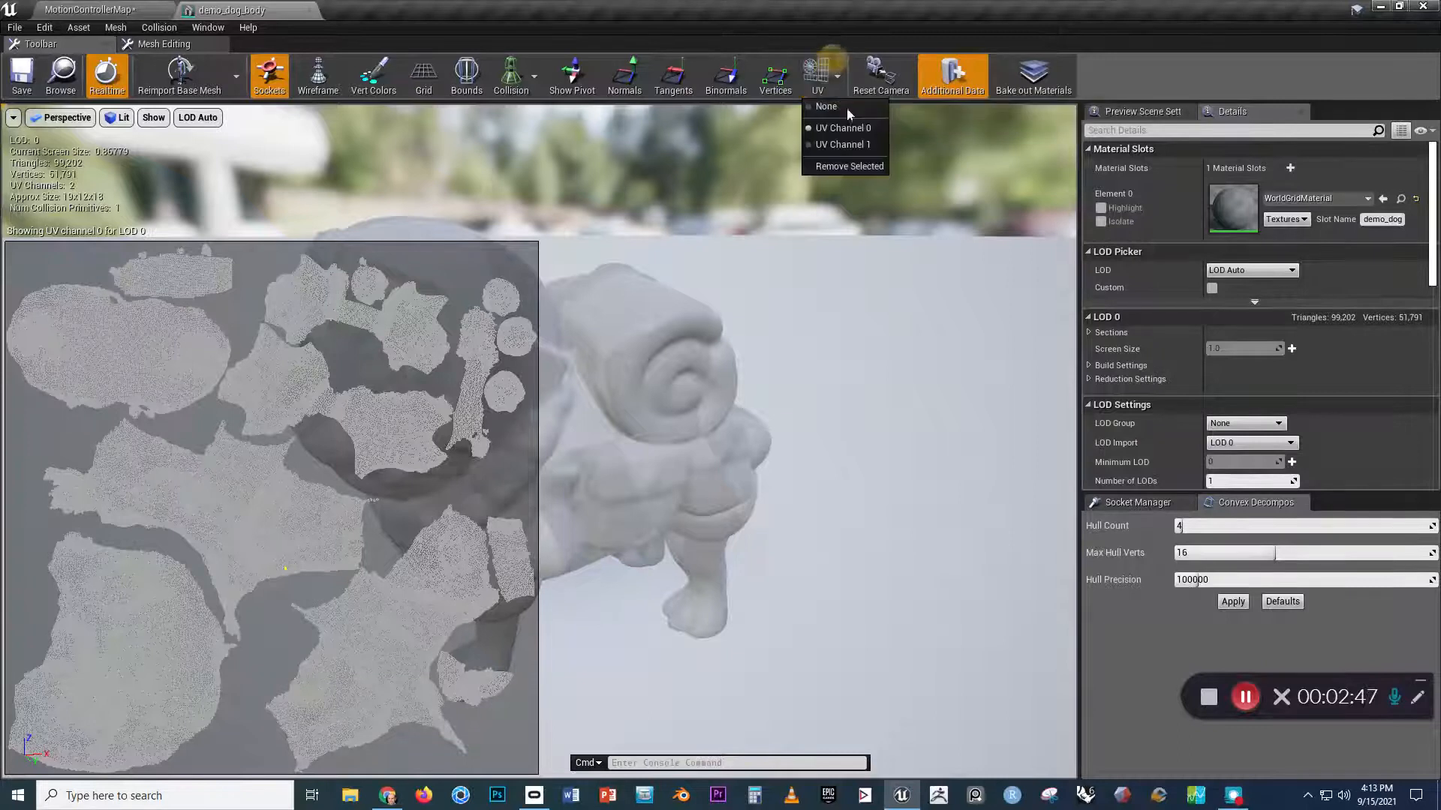
click(849, 147)
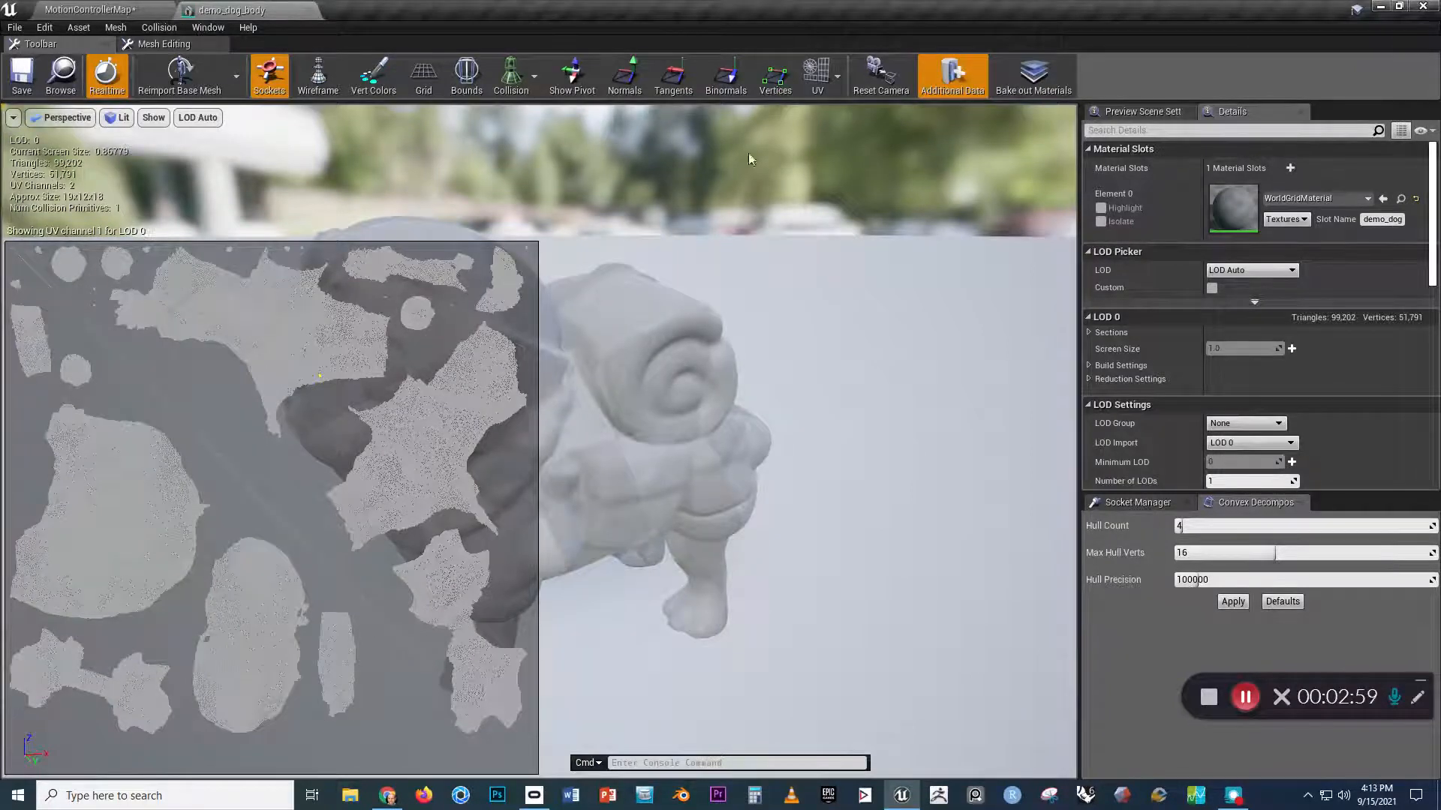
click(808, 84)
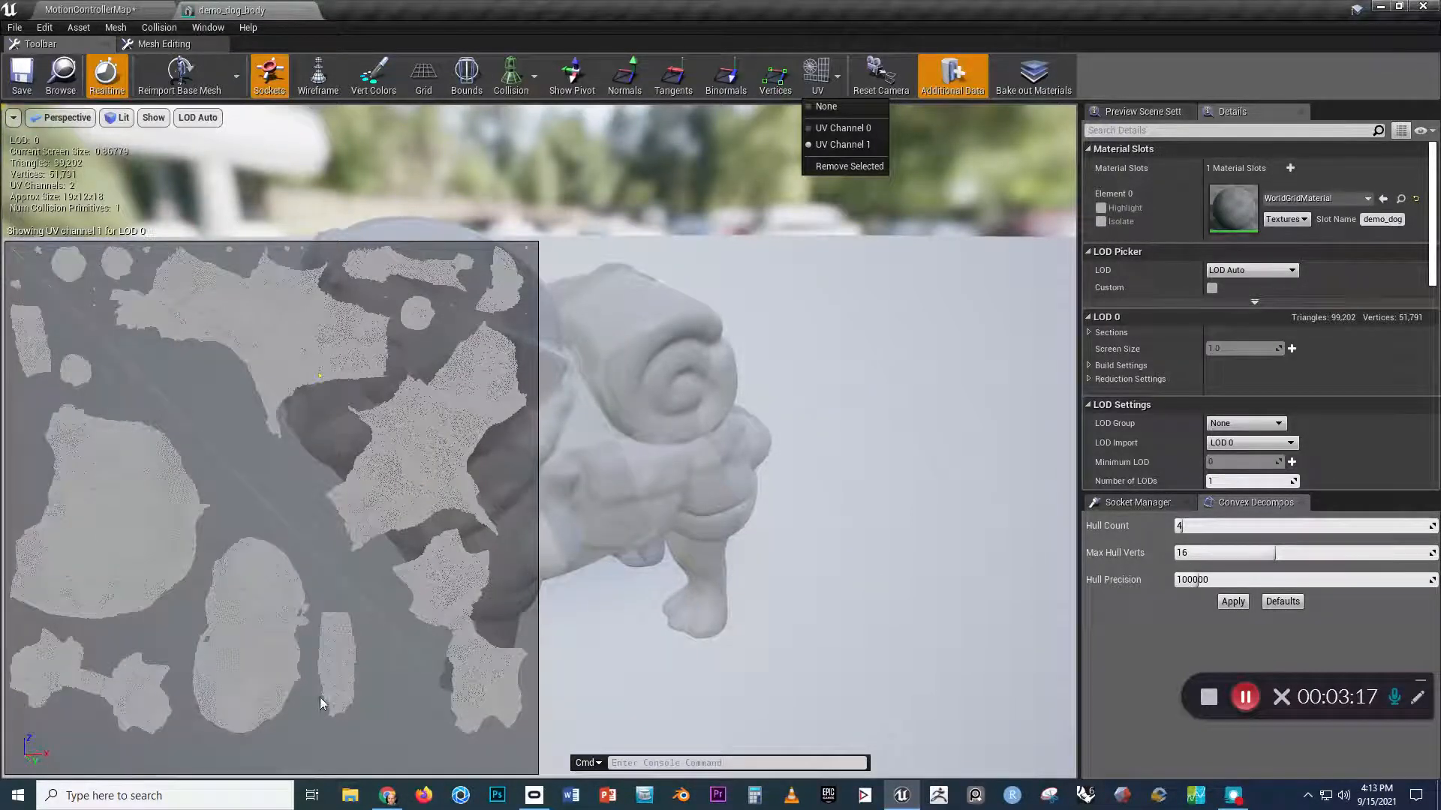
Return to the MotionControllerMap level, deselect the floor cube and examine the static dog's surface up close.
click(90, 9)
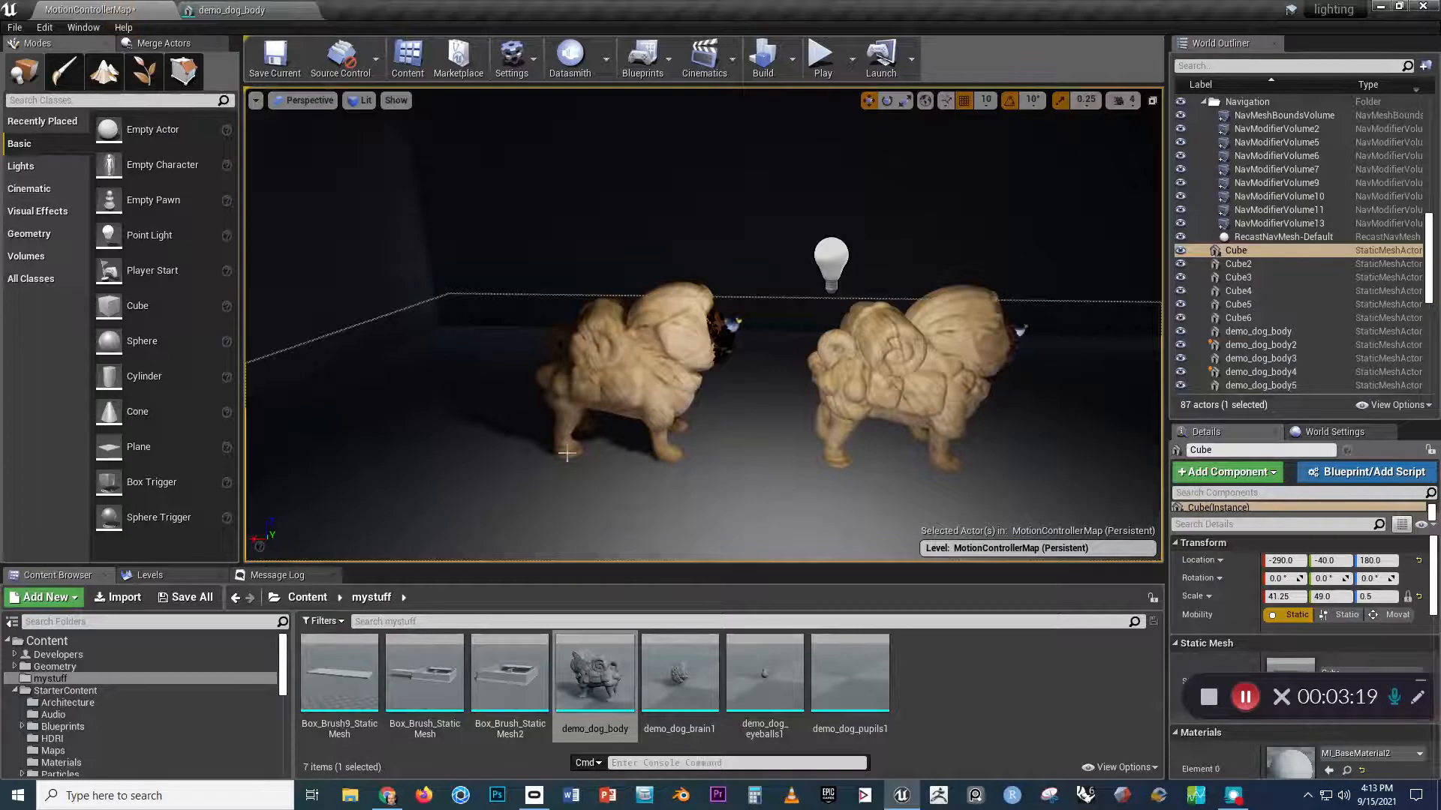
key(Escape)
scroll(592, 405, up, 3)
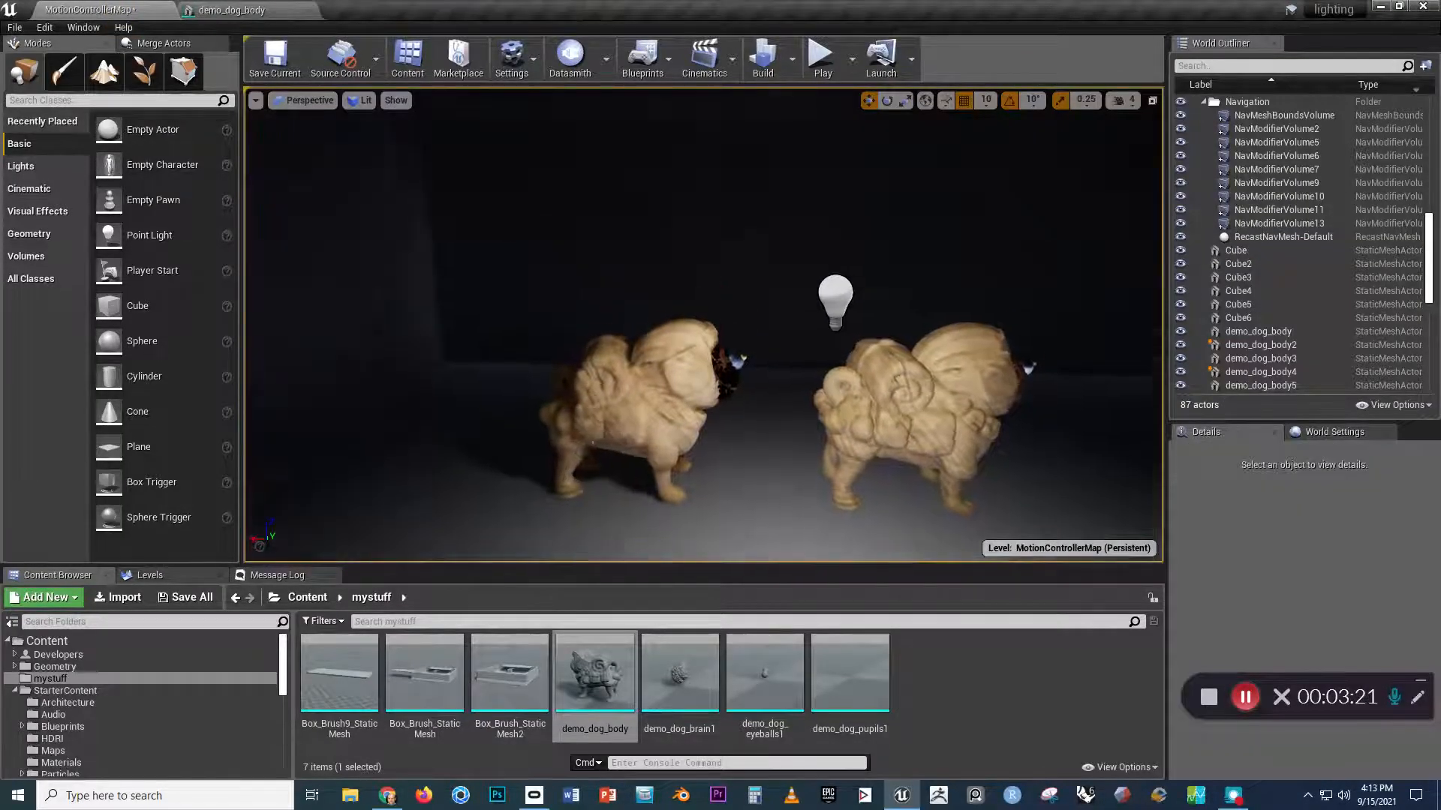
scroll(593, 406, up, 6)
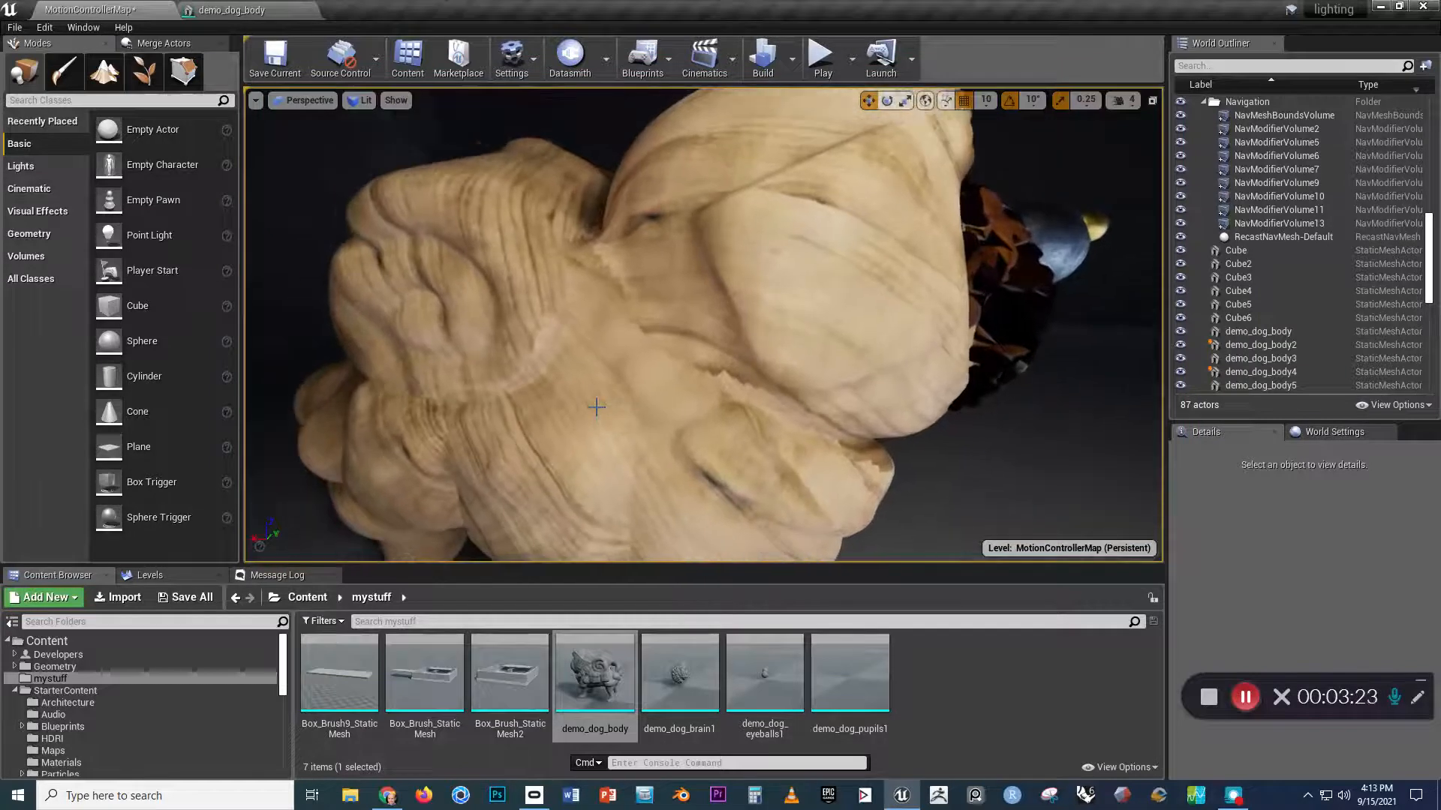
Examine the static dog's surface, seams and face up close and compare its baked shading with the neighbouring movable dog.
scroll(597, 407, up, 3)
scroll(597, 407, down, 3)
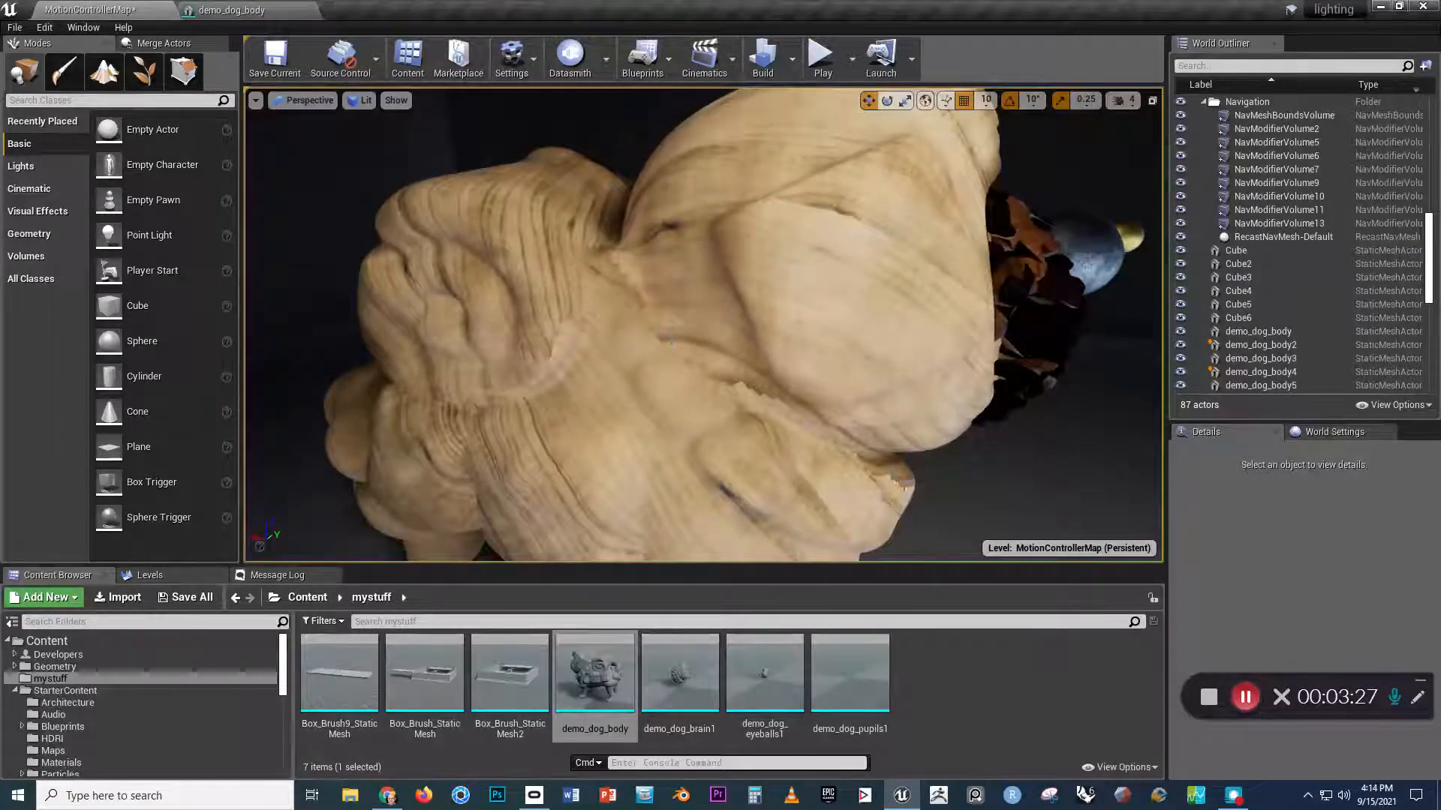
mouse_move(652, 347)
right_down()
mouse_move(591, 357)
mouse_move(515, 285)
right_up()
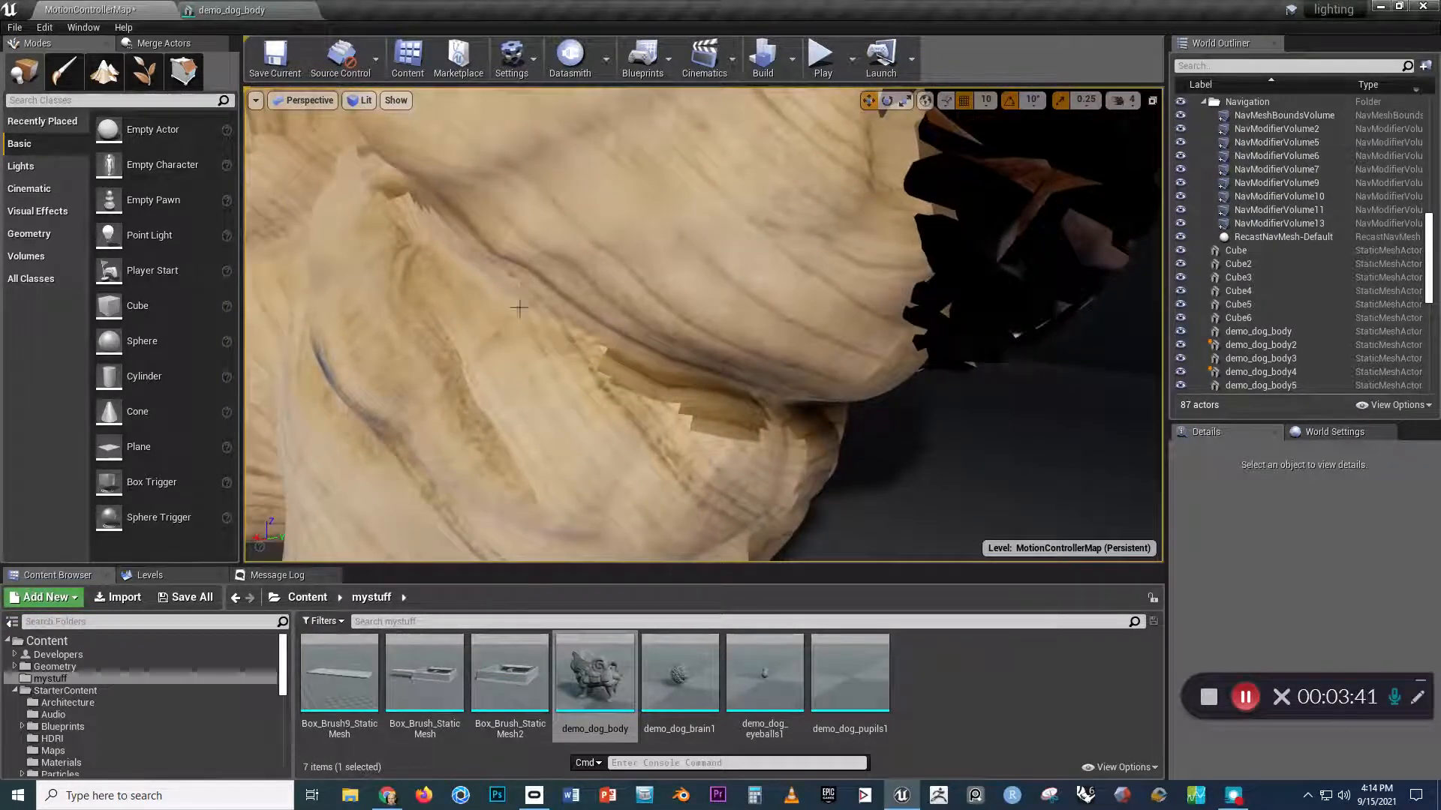
scroll(586, 342, up, 2)
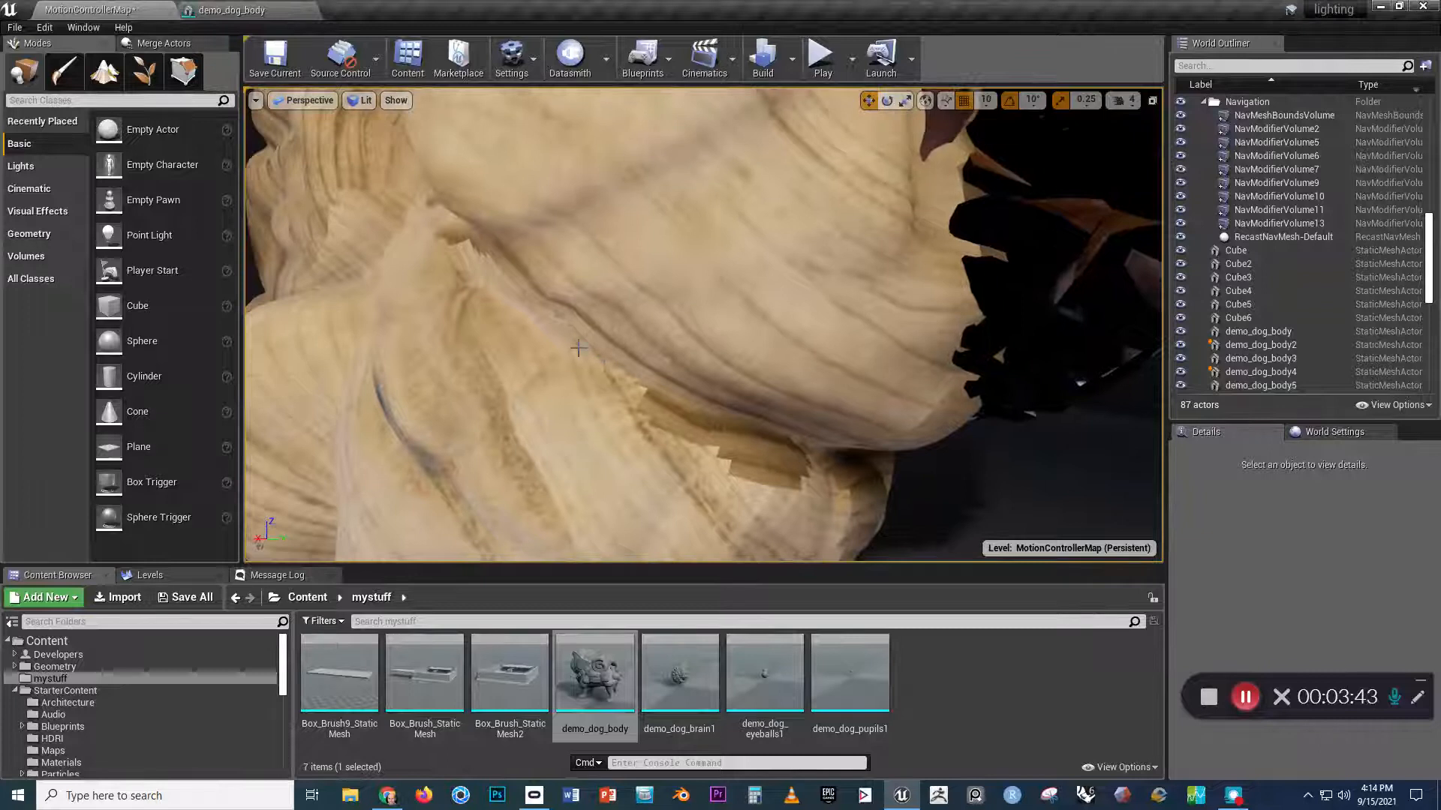
scroll(578, 347, down, 6)
right_drag(578, 348, 579, 349)
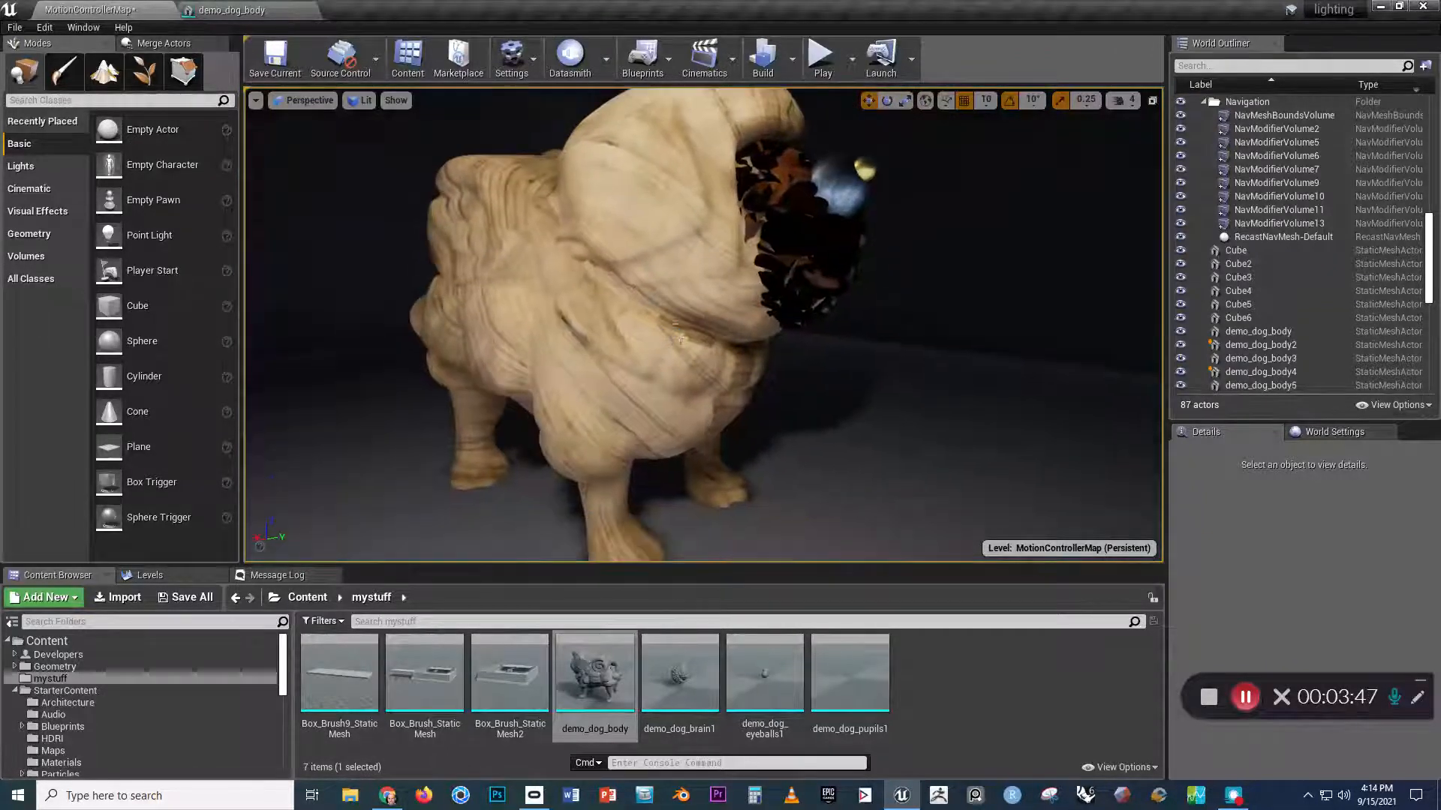
right_drag(660, 330, 657, 353)
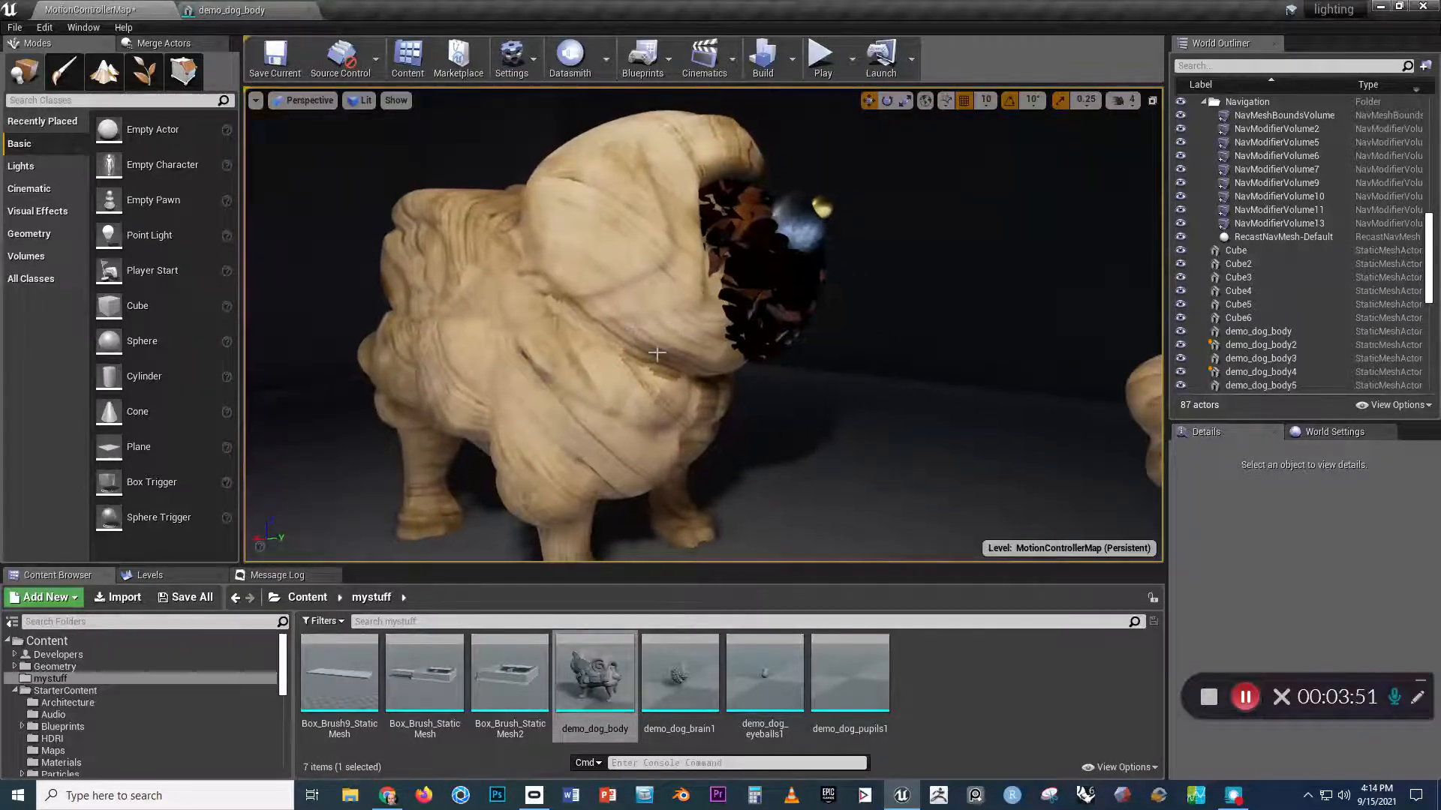
right_drag(617, 409, 617, 411)
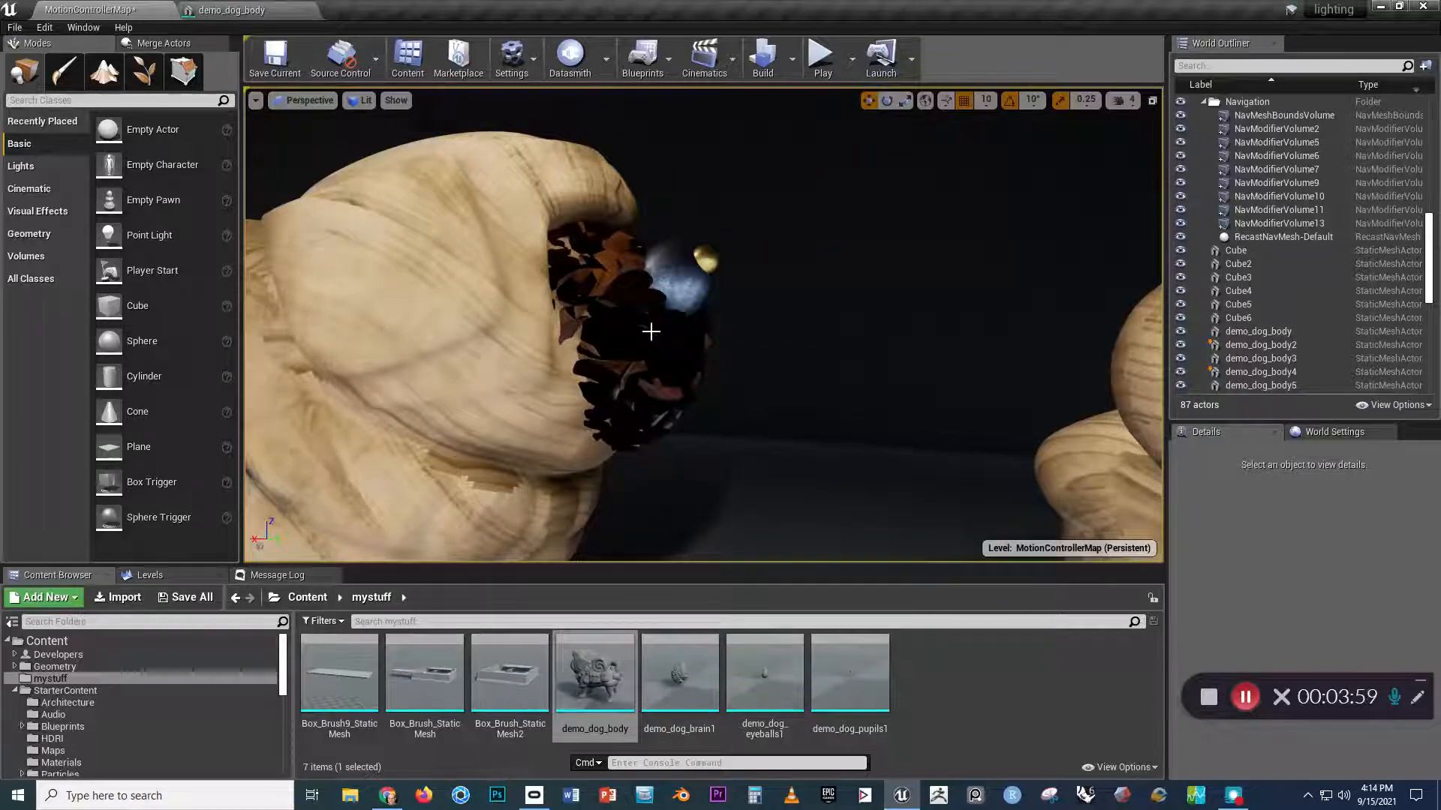
right_drag(649, 364, 651, 366)
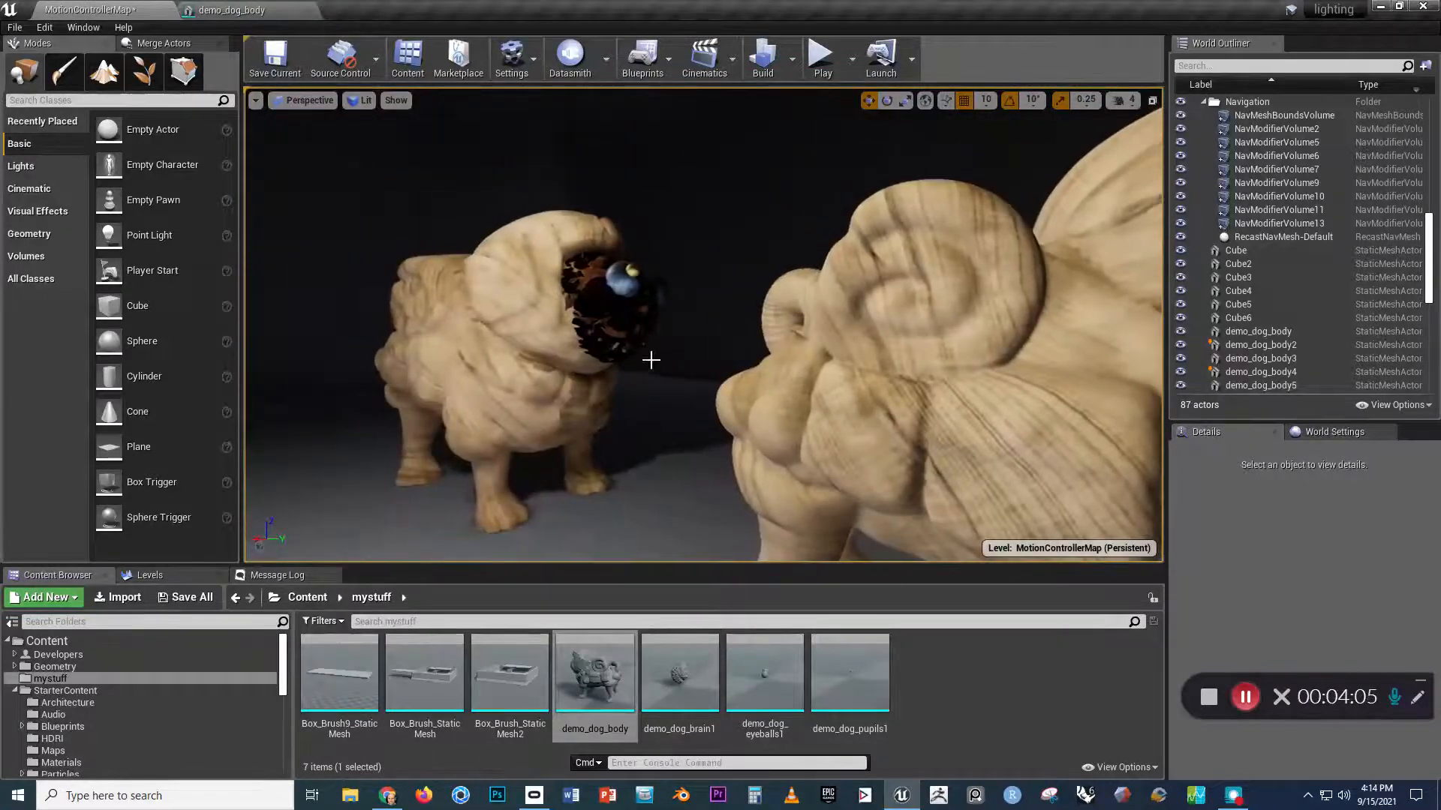
Open the demo_dog_brain1 static mesh for editing, dock its editor beside the demo_dog_body one and bring the brain model closer.
click(694, 700)
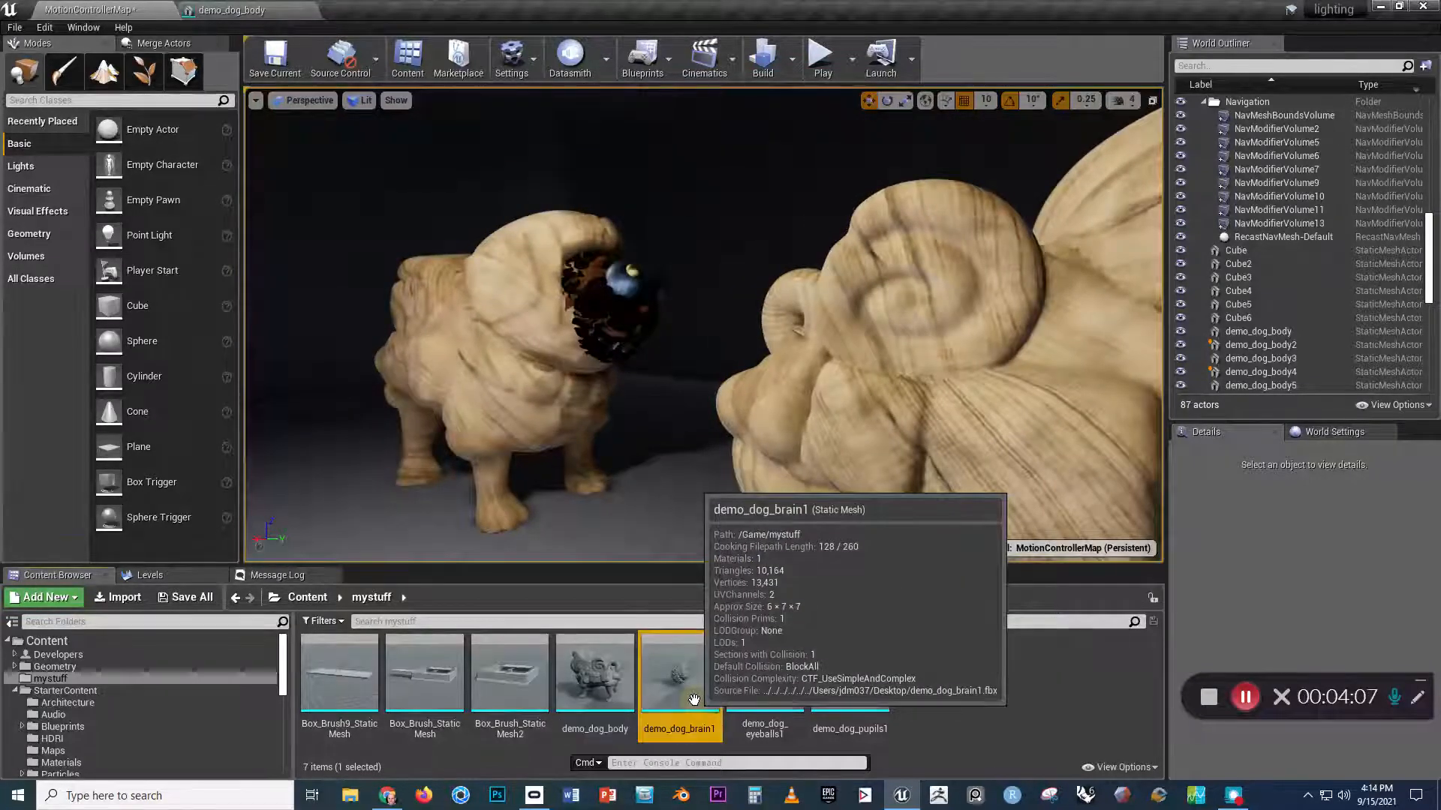
double_click(677, 677)
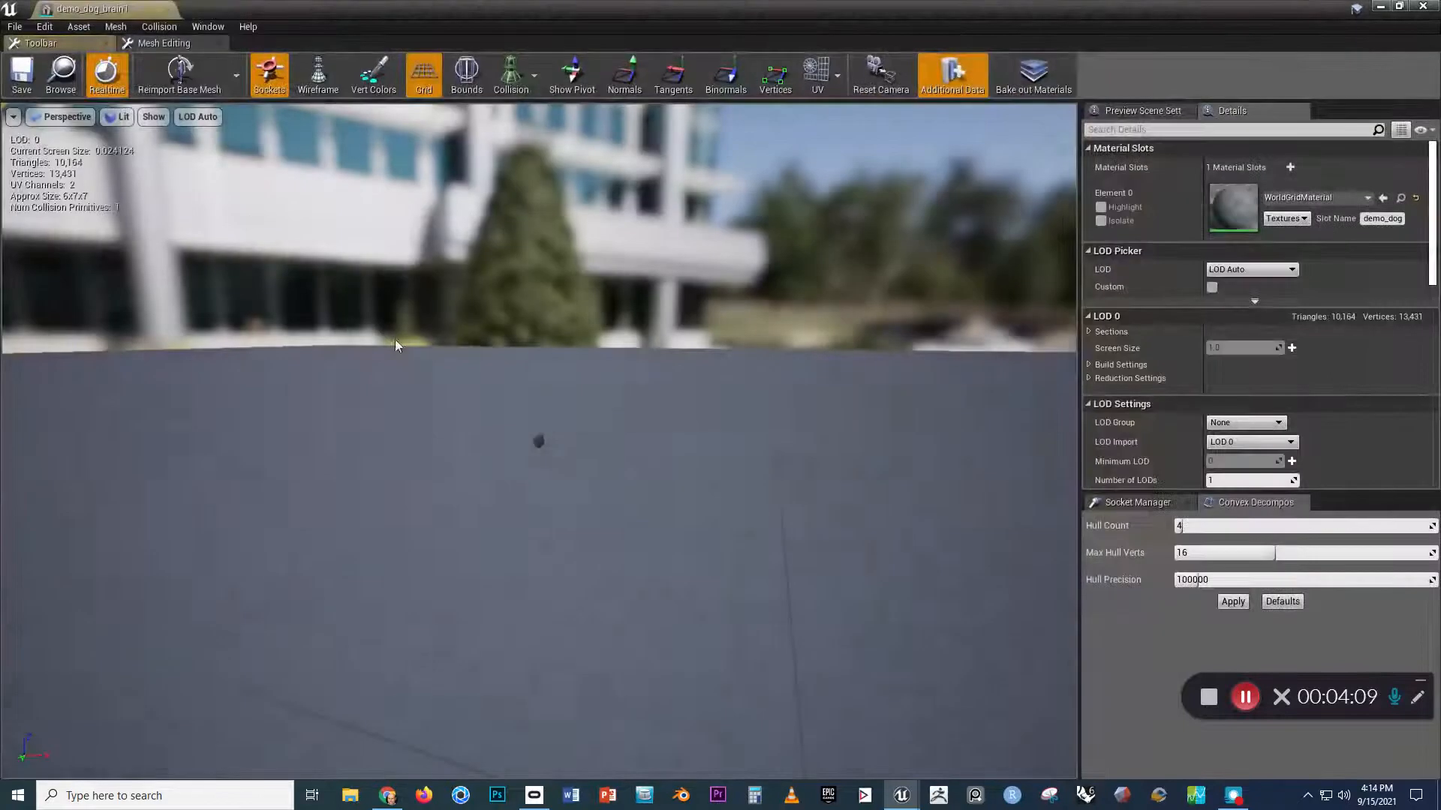
drag(66, 6, 389, 6)
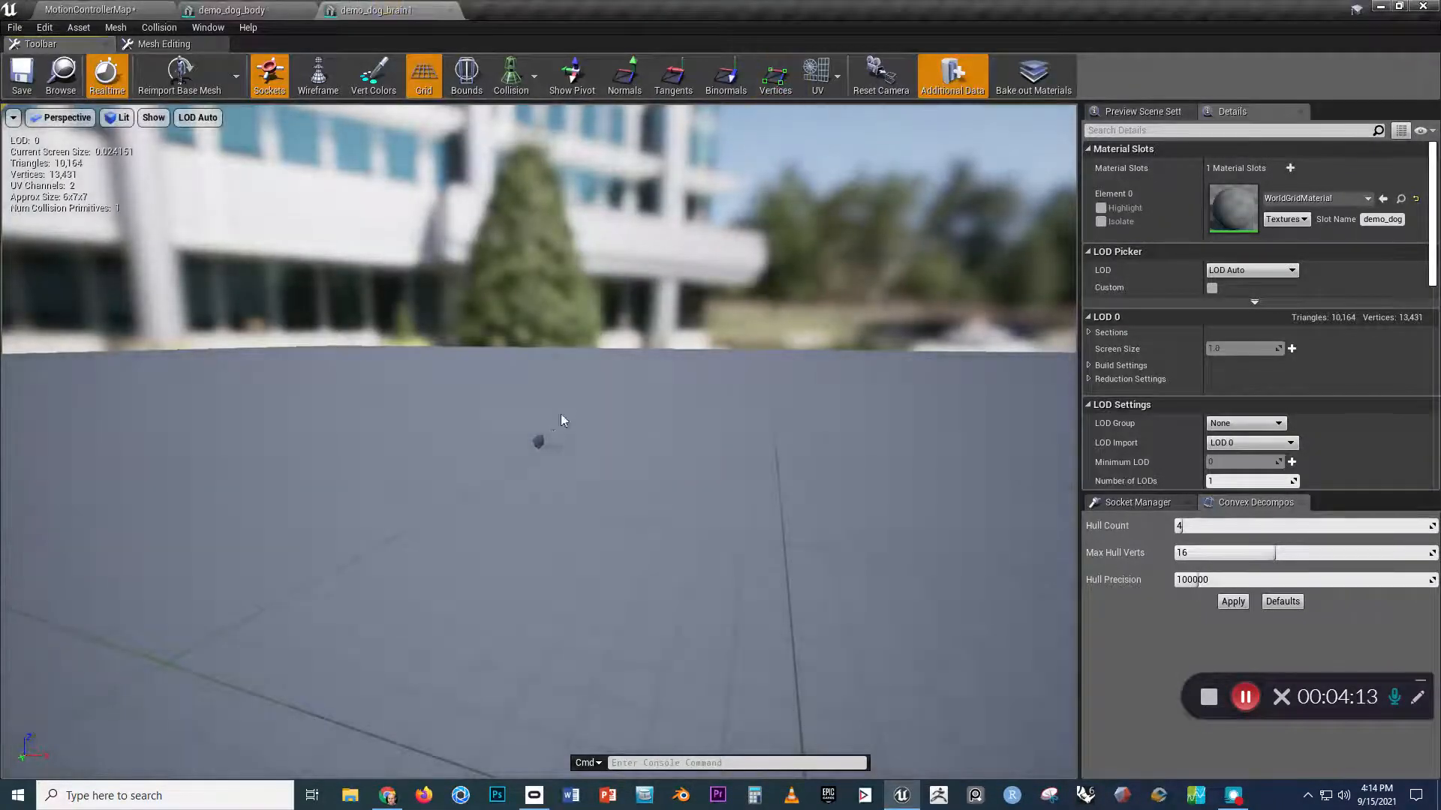
scroll(543, 434, up, 5)
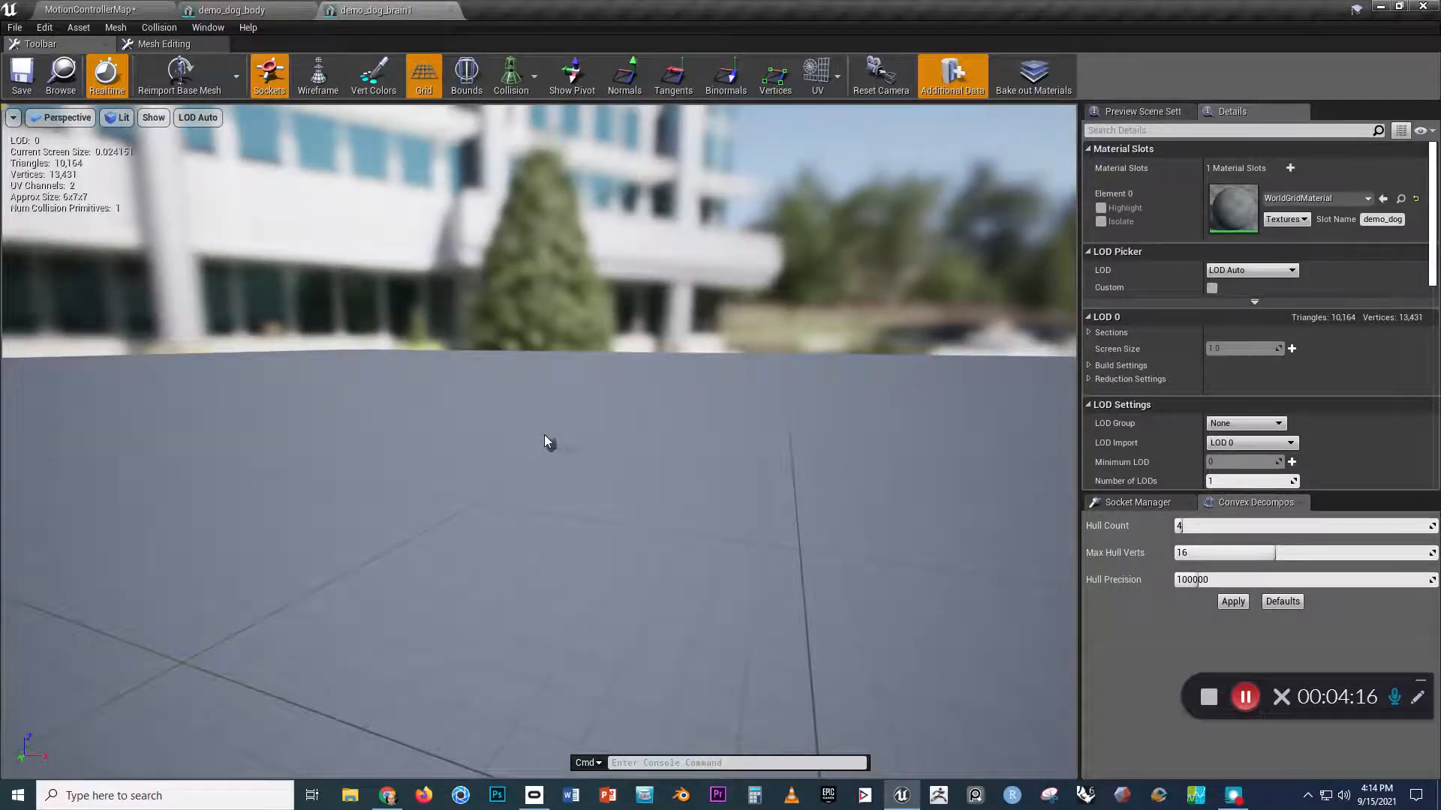
scroll(551, 433, up, 3)
drag(555, 433, 635, 264)
Display the brain mesh's UV Channel 0 and UV Channel 1 layouts in turn, twice, to compare them.
click(826, 70)
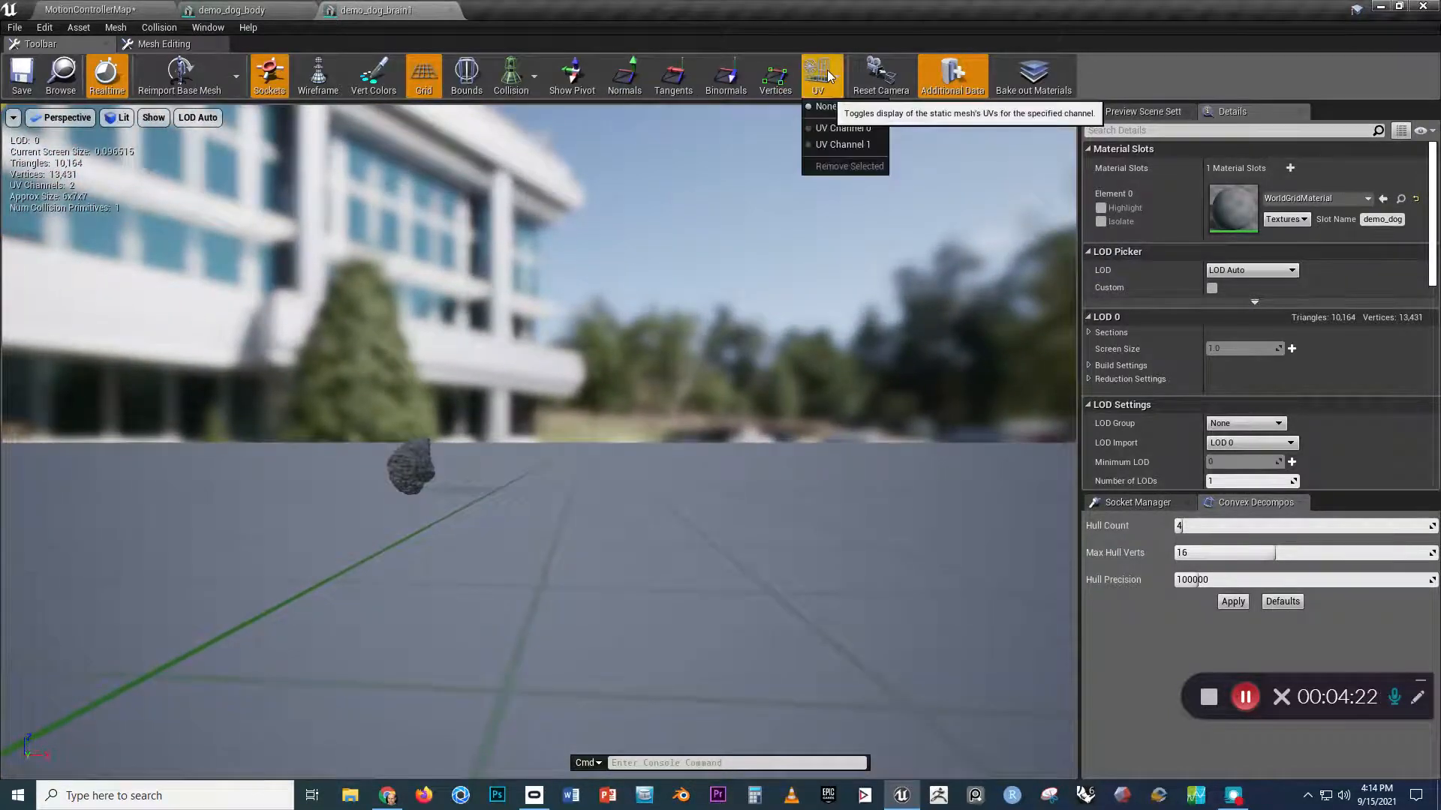
click(839, 127)
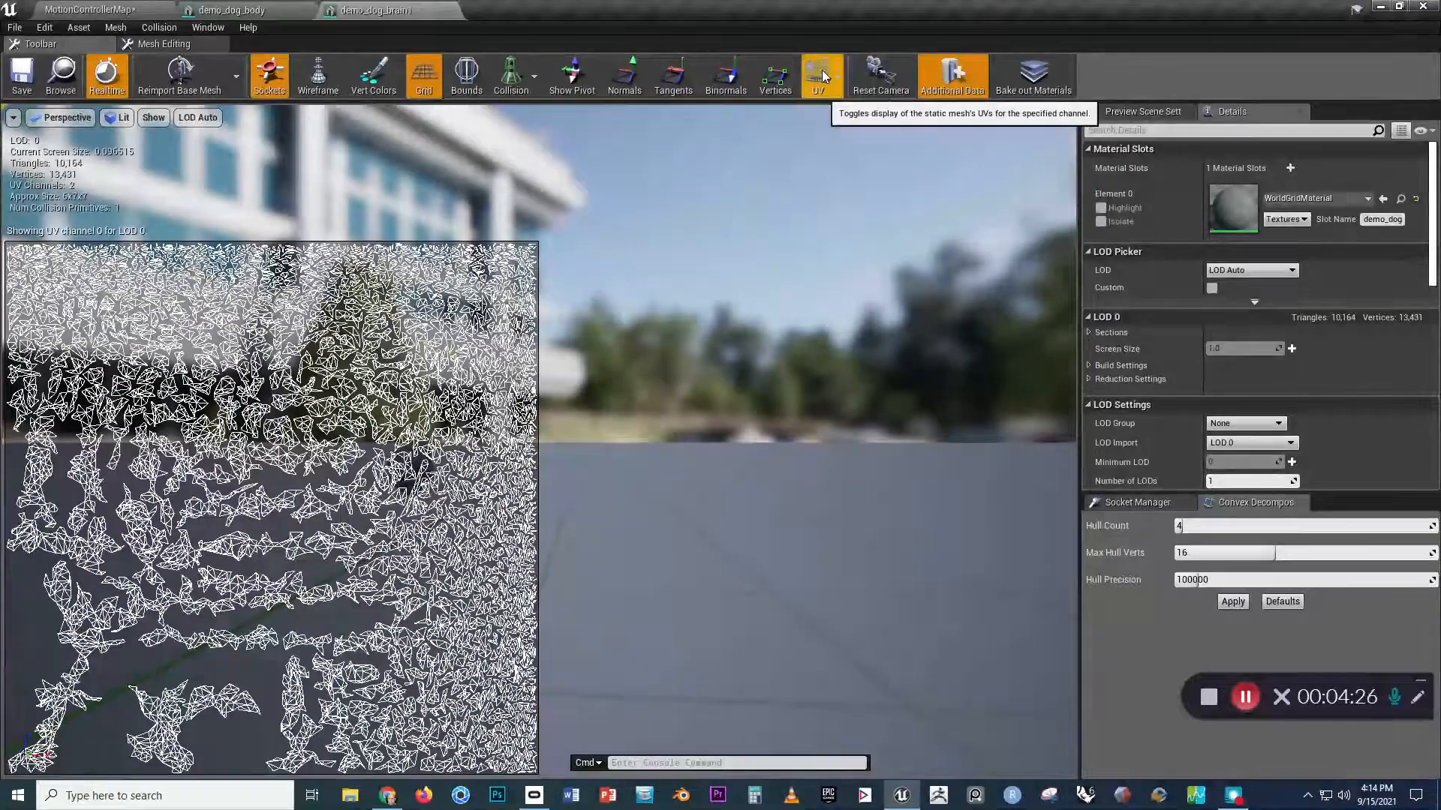
click(823, 75)
click(838, 145)
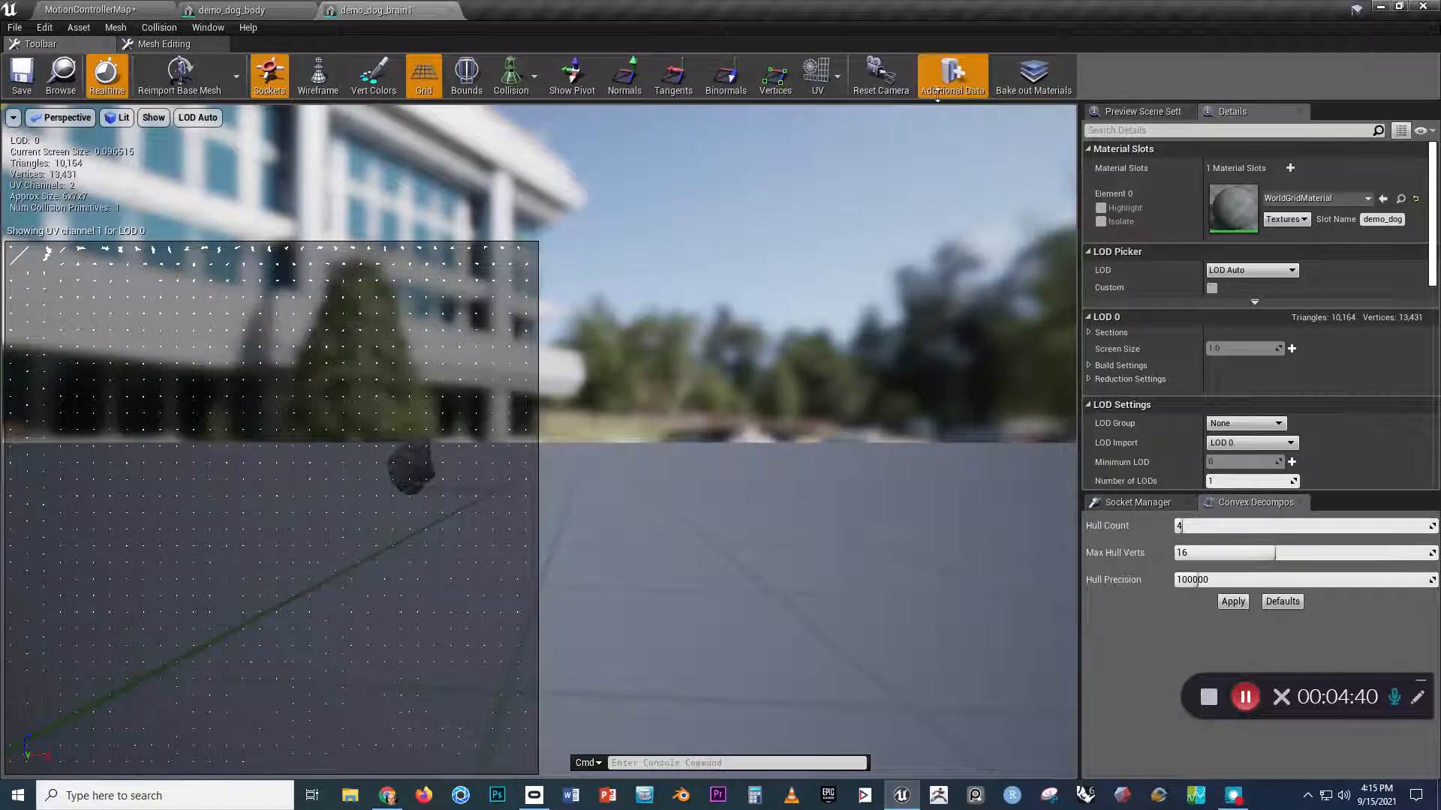
click(836, 68)
click(833, 129)
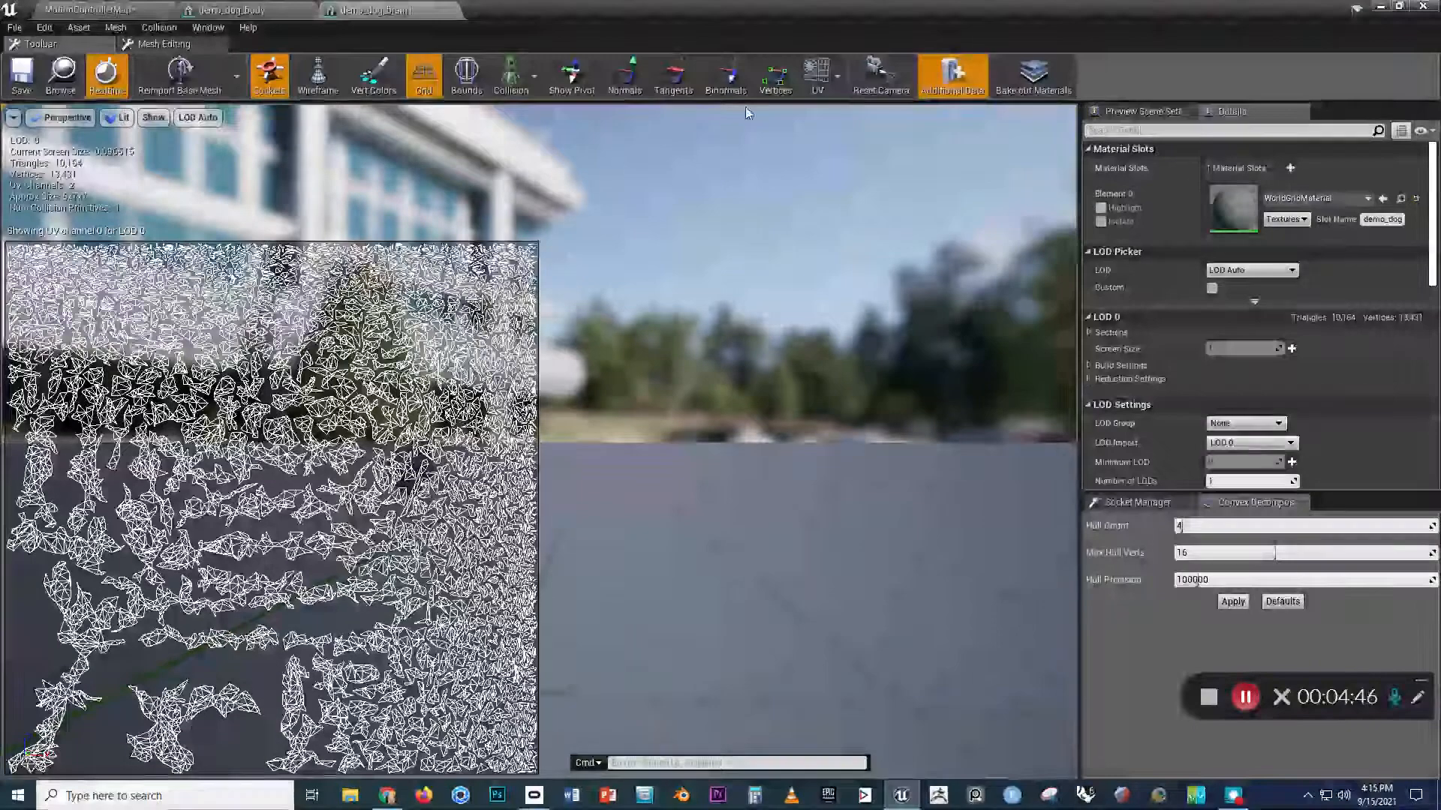
click(836, 75)
click(837, 144)
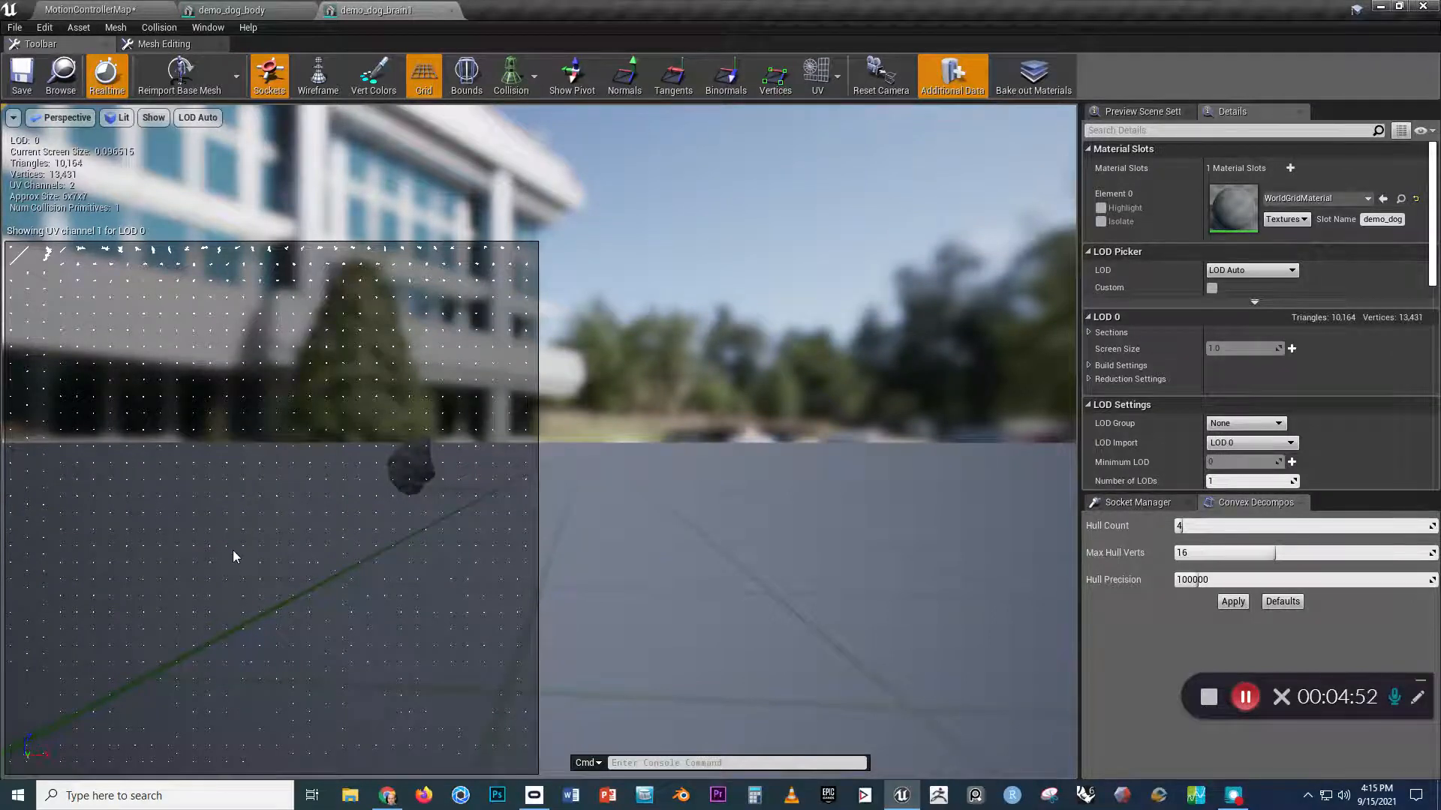
Return to the MotionControllerMap level and move the static dog under the static point light back to a Y location of 1270.
click(133, 7)
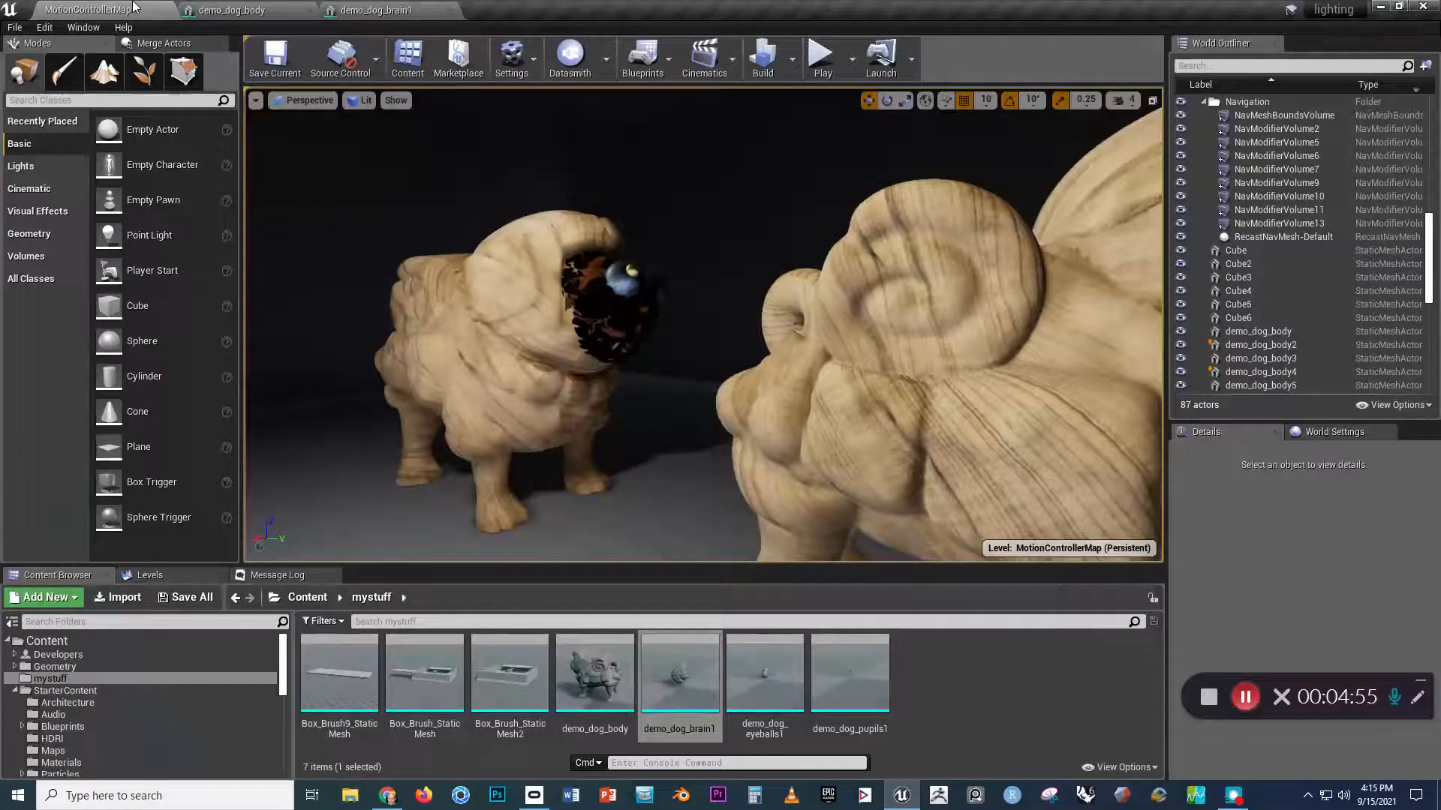
drag(484, 312, 500, 308)
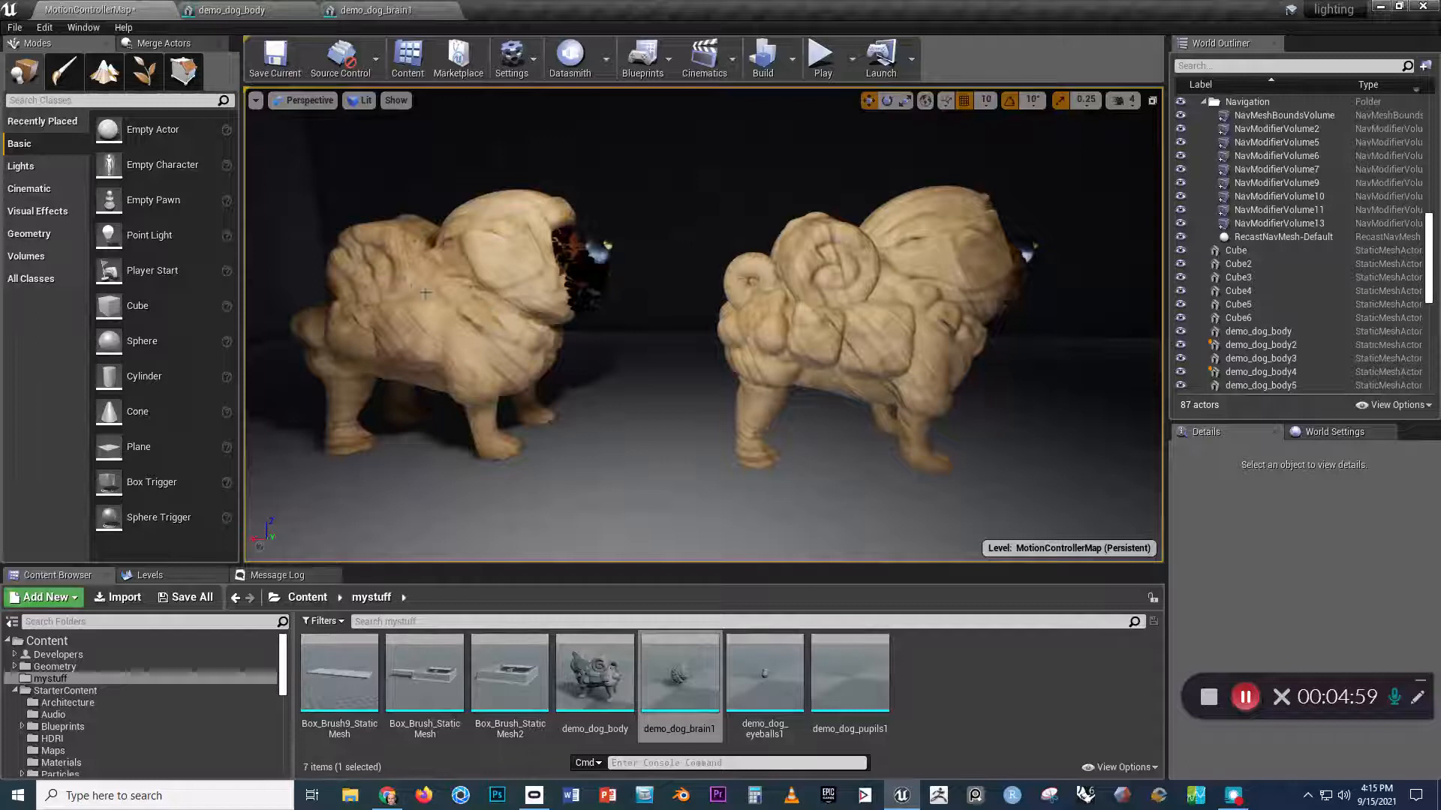
click(439, 311)
scroll(480, 354, up, 2)
right_drag(480, 354, 482, 354)
drag(582, 339, 637, 321)
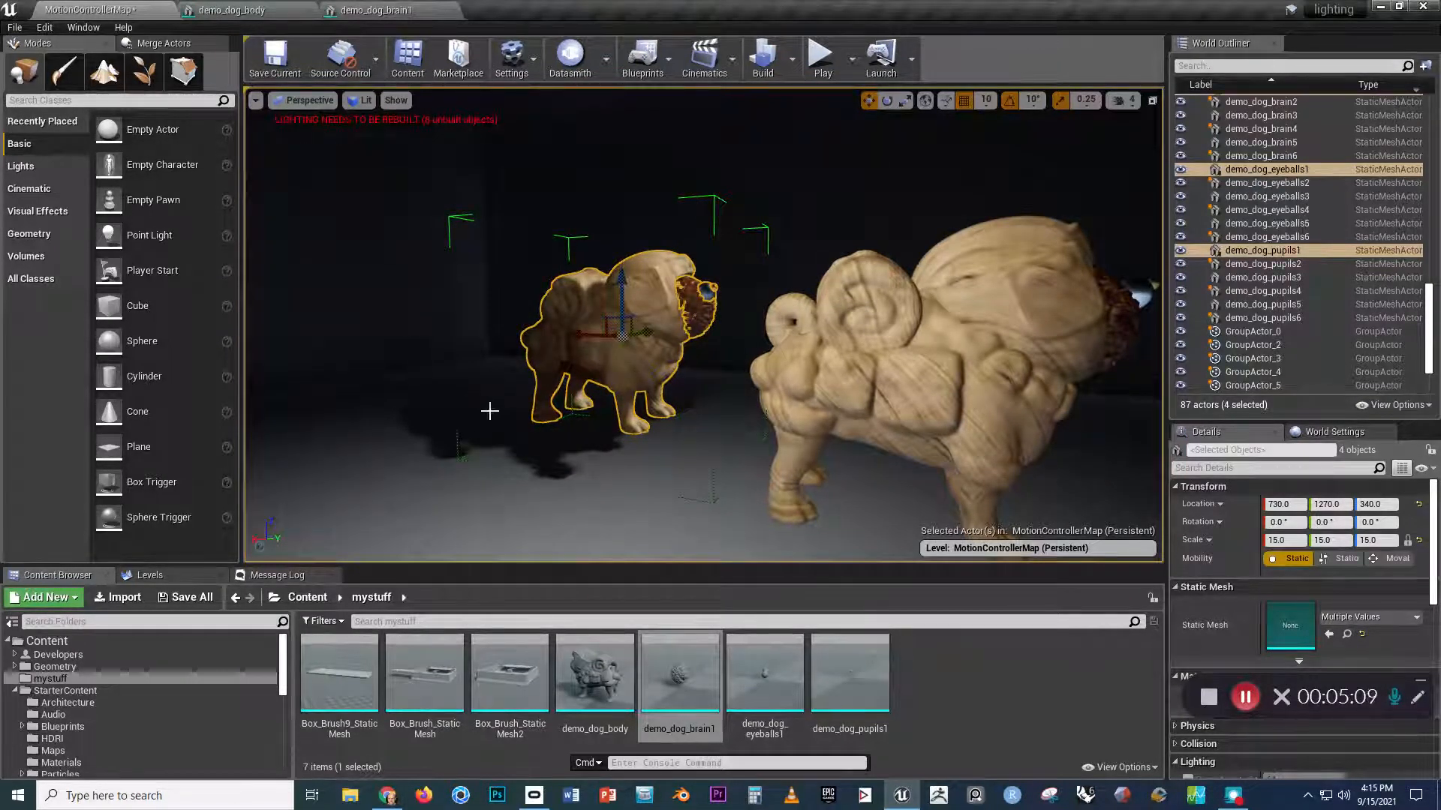
Select the movable dog beside the static one and move it back to a Y location of about 1318.
right_drag(516, 440, 540, 441)
key(Escape)
click(762, 387)
right_drag(761, 386, 761, 387)
drag(758, 337, 804, 320)
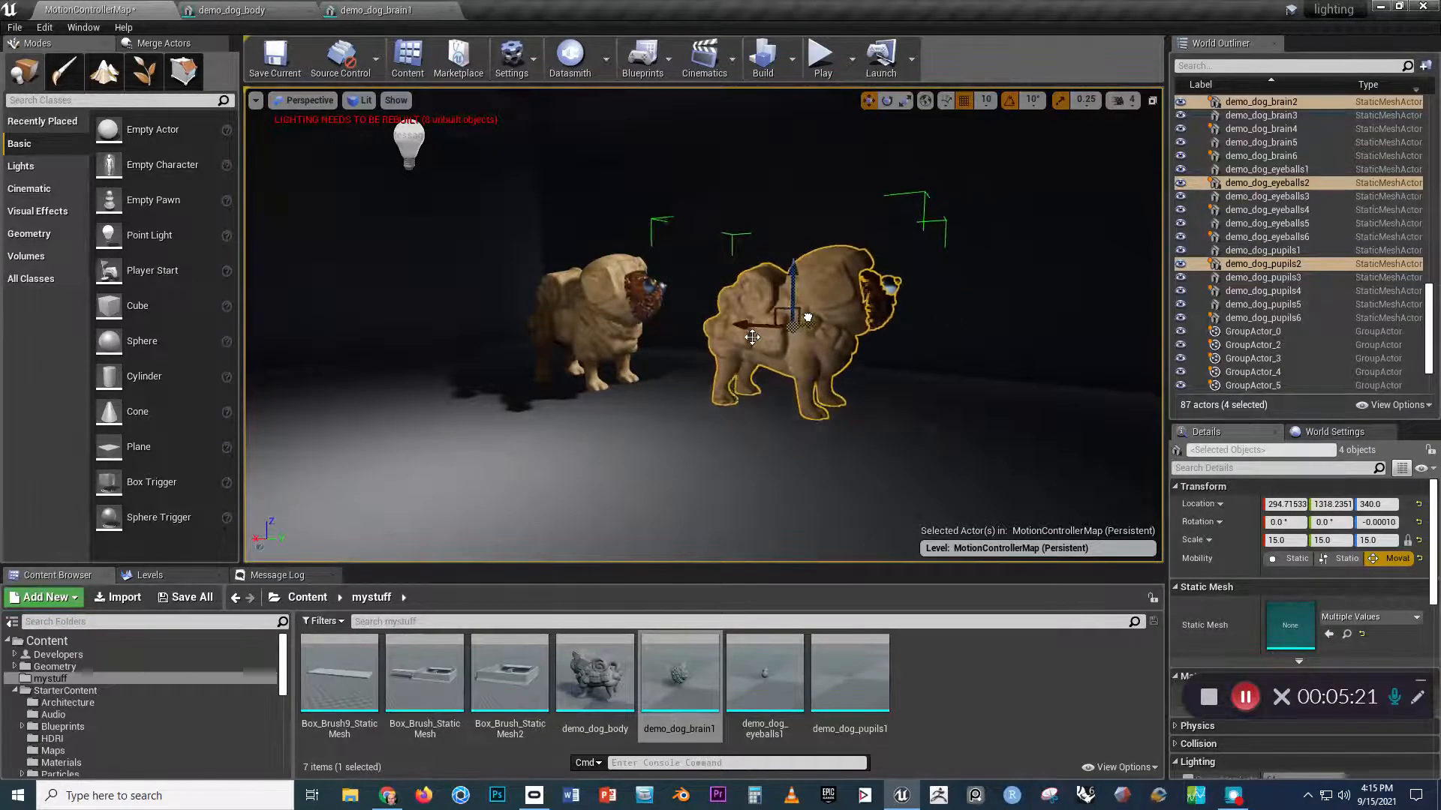
Examine the moved static dog, the static point light above it and the dog's shadow on the floor.
right_drag(686, 392, 682, 397)
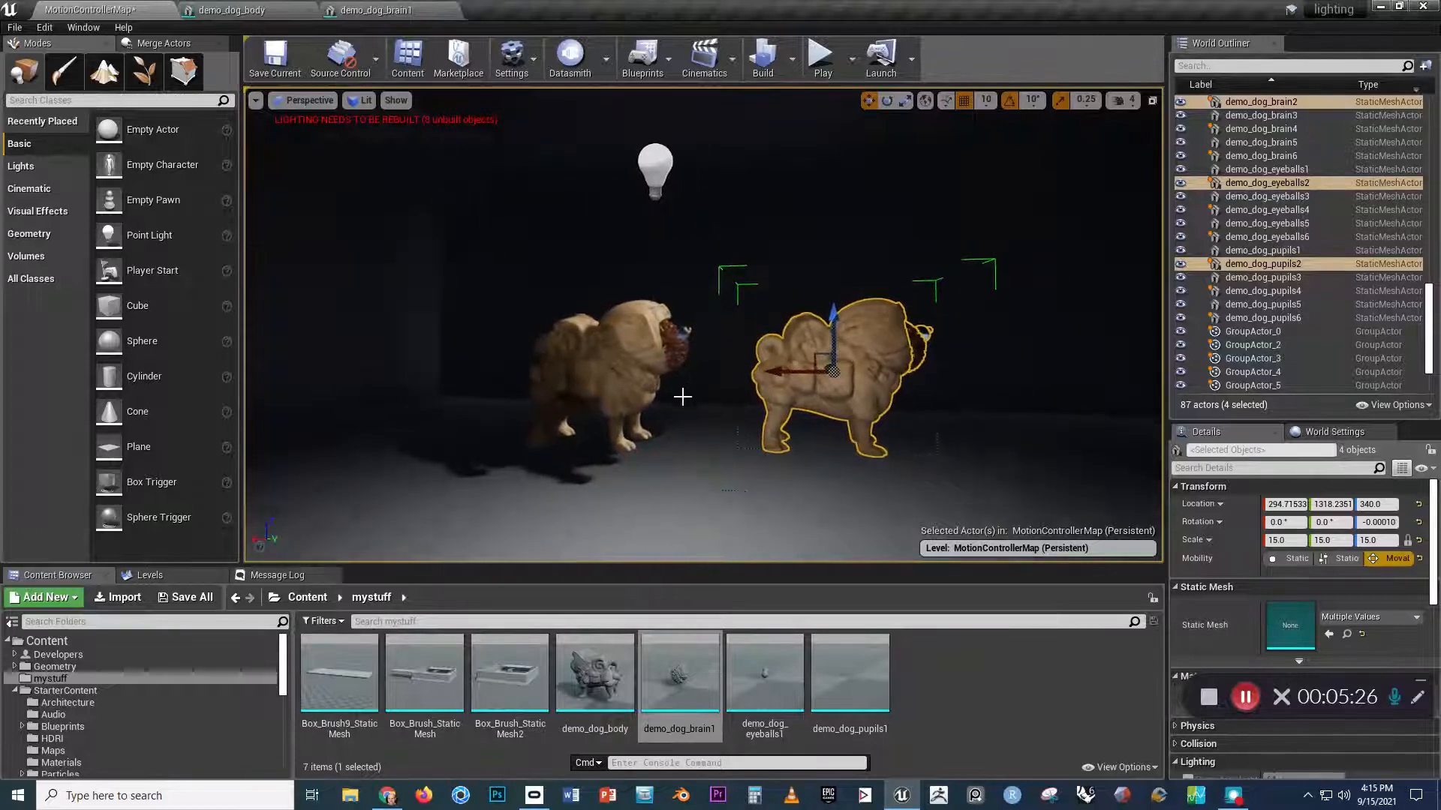
click(611, 379)
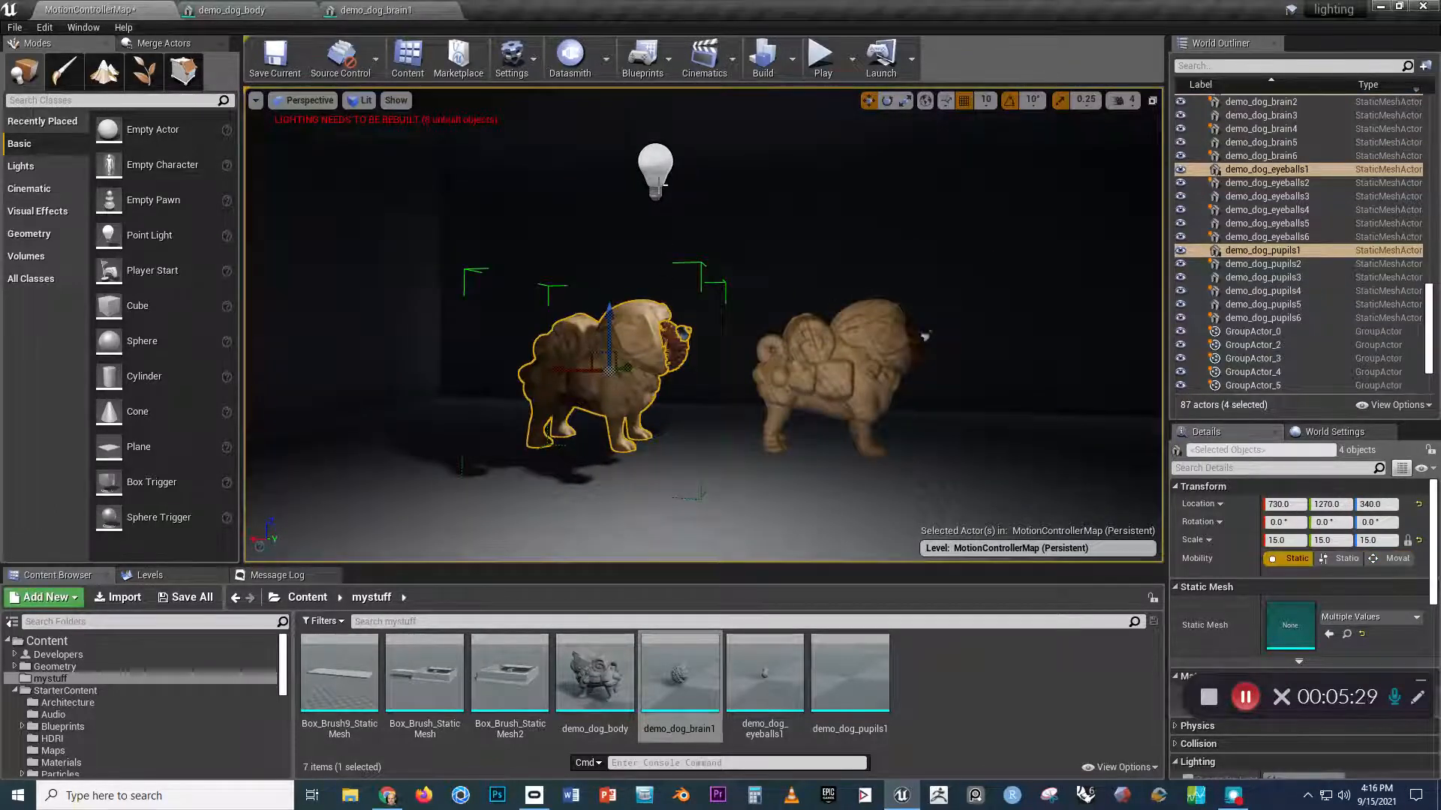
click(655, 167)
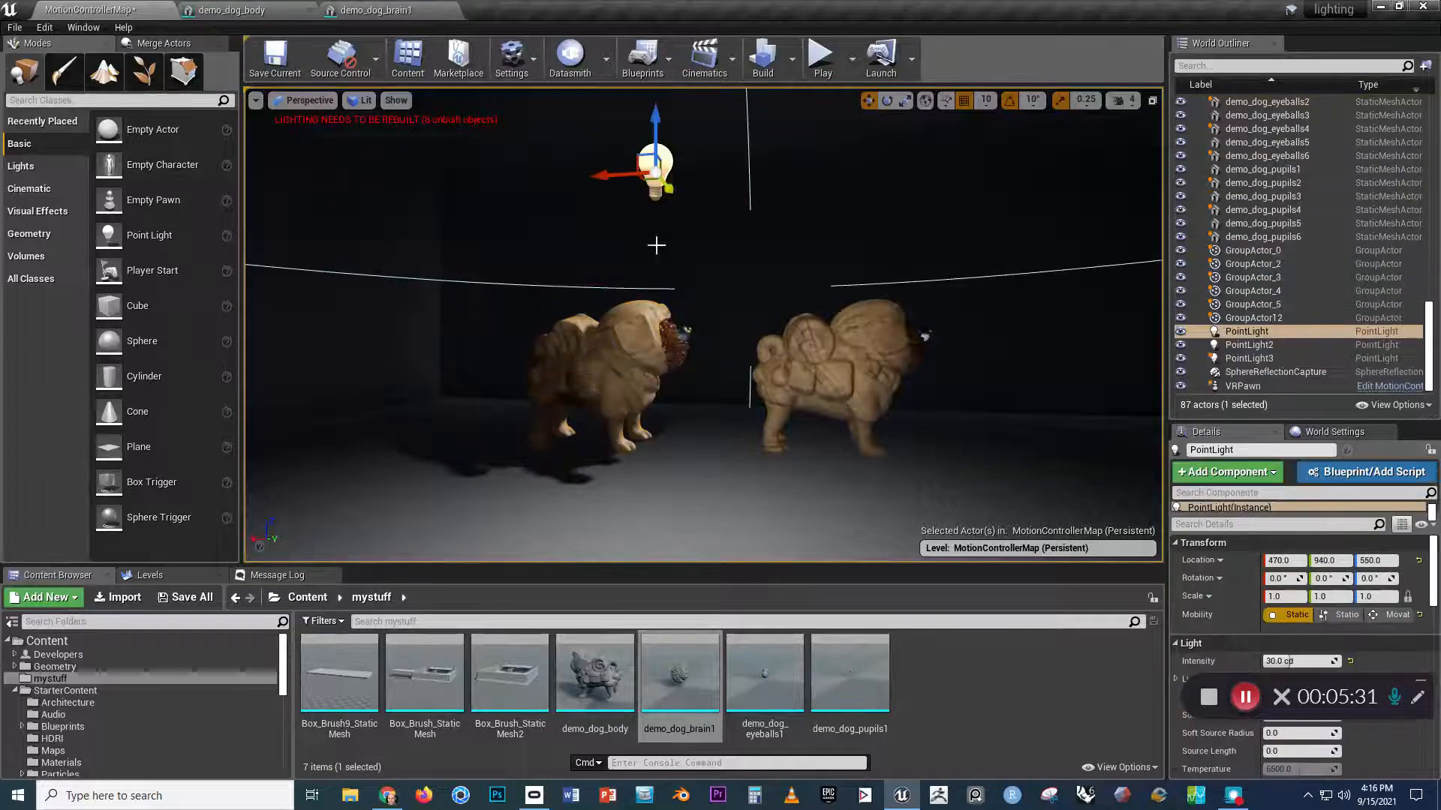
click(637, 355)
right_drag(645, 388, 622, 397)
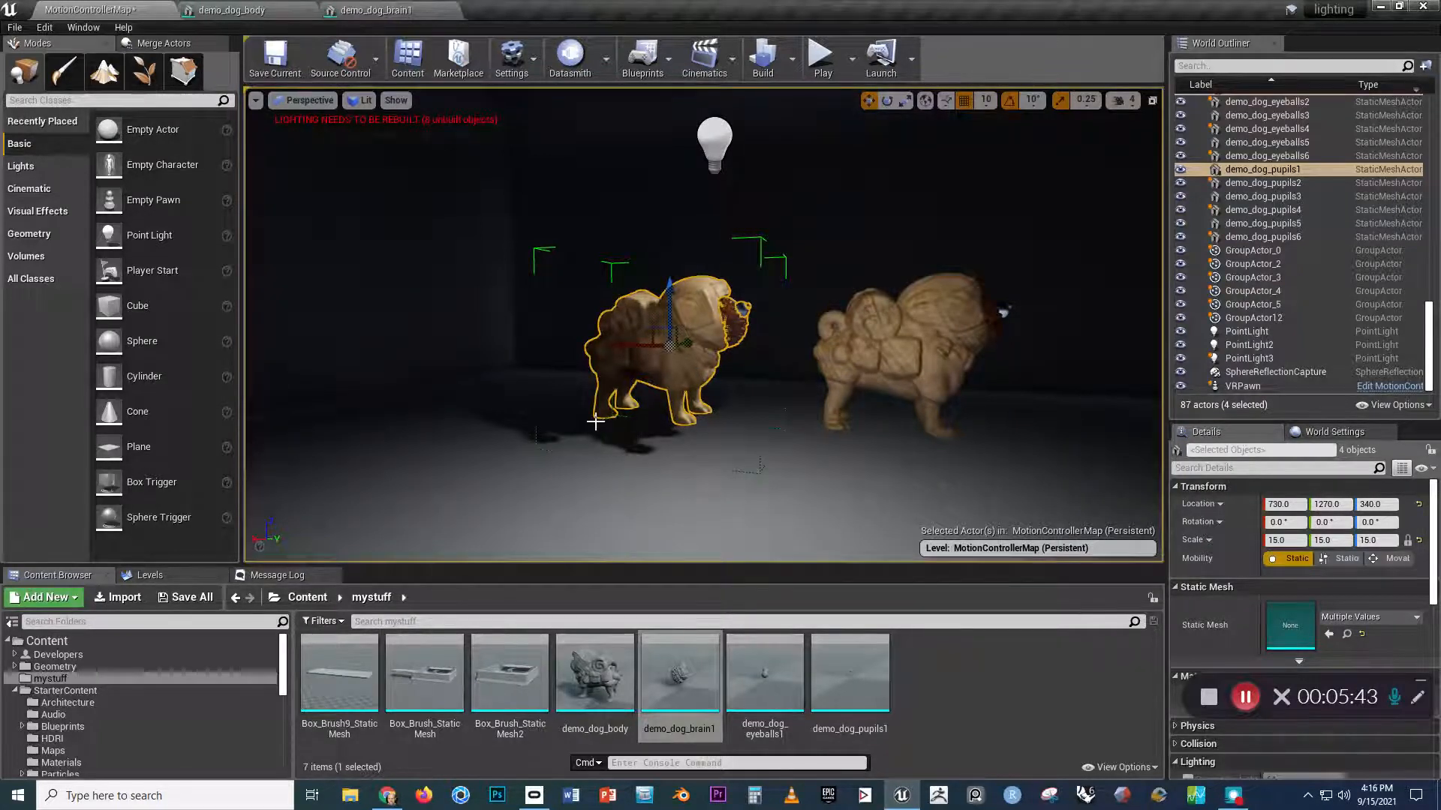
right_drag(595, 422, 595, 420)
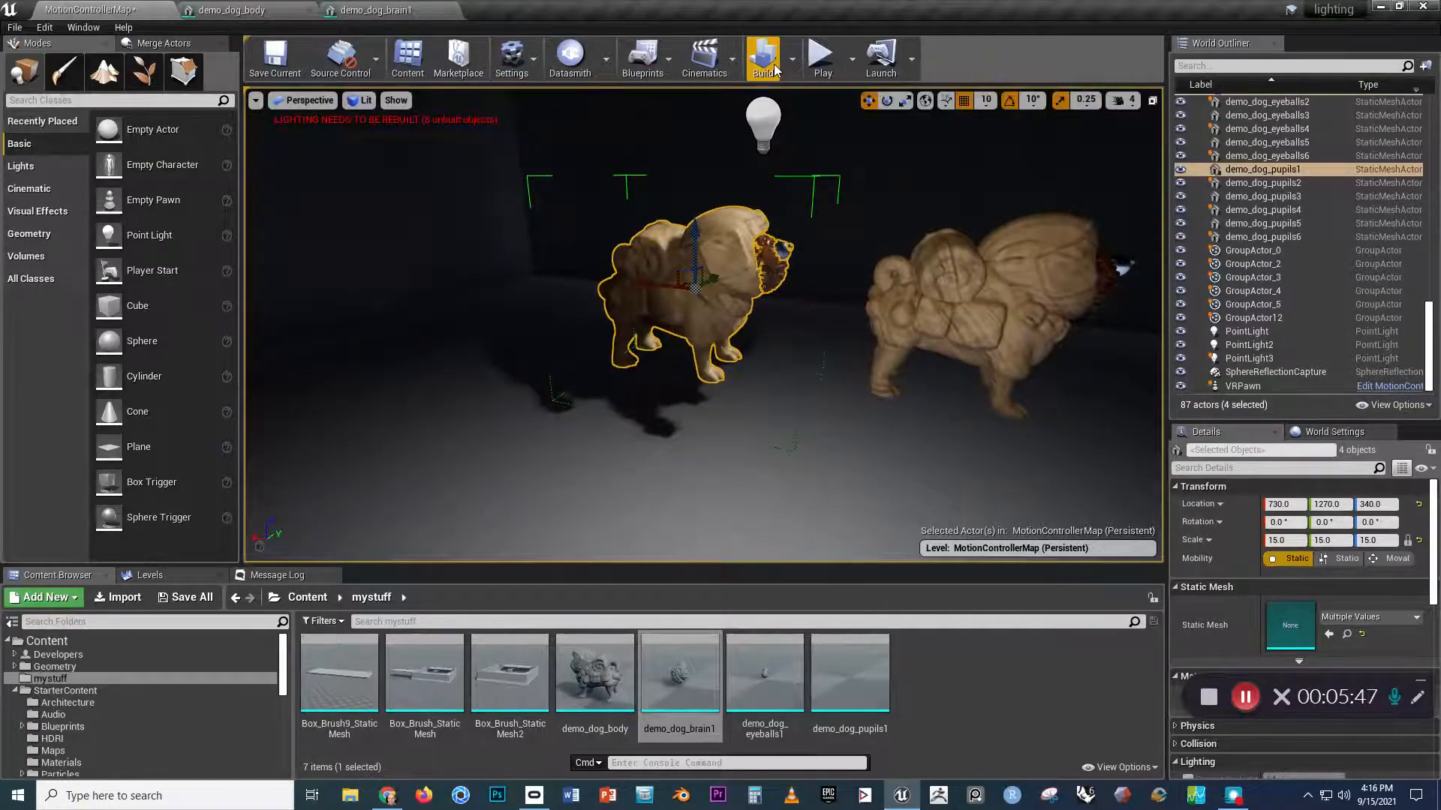
right_drag(727, 303, 727, 303)
Move the movable dog under the static point light forward to a Y location of about 1208.
click(835, 268)
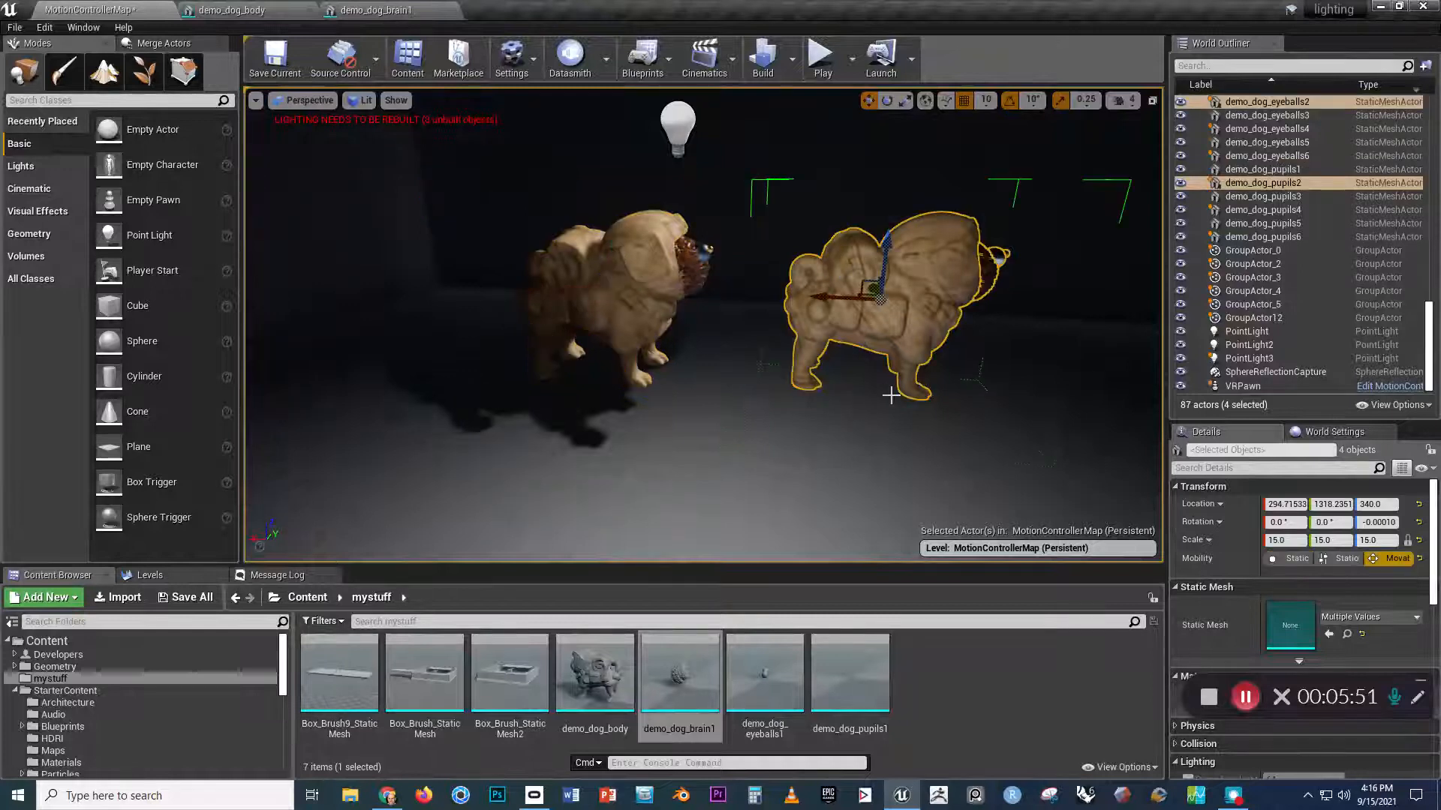
right_drag(886, 359, 886, 358)
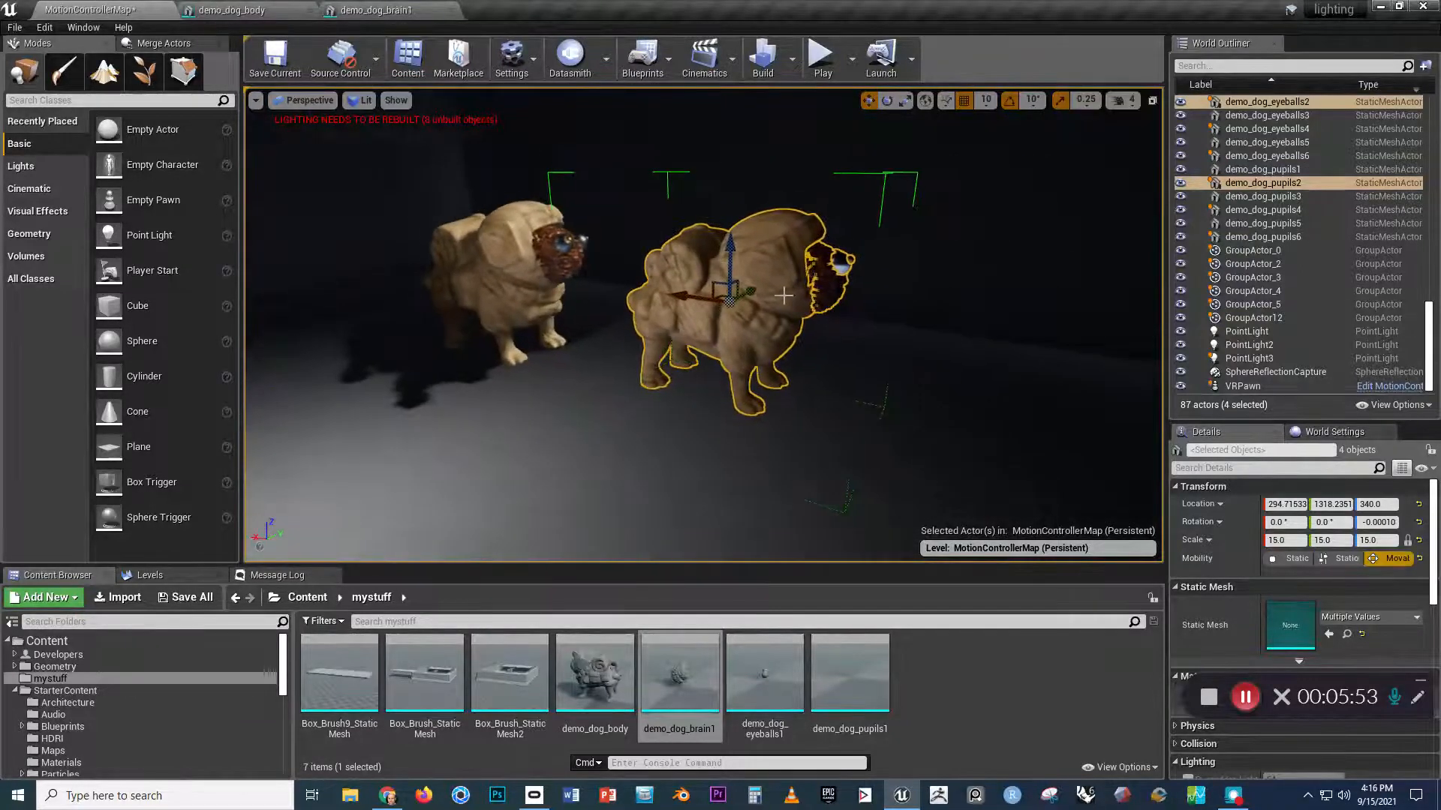
right_drag(780, 286, 780, 286)
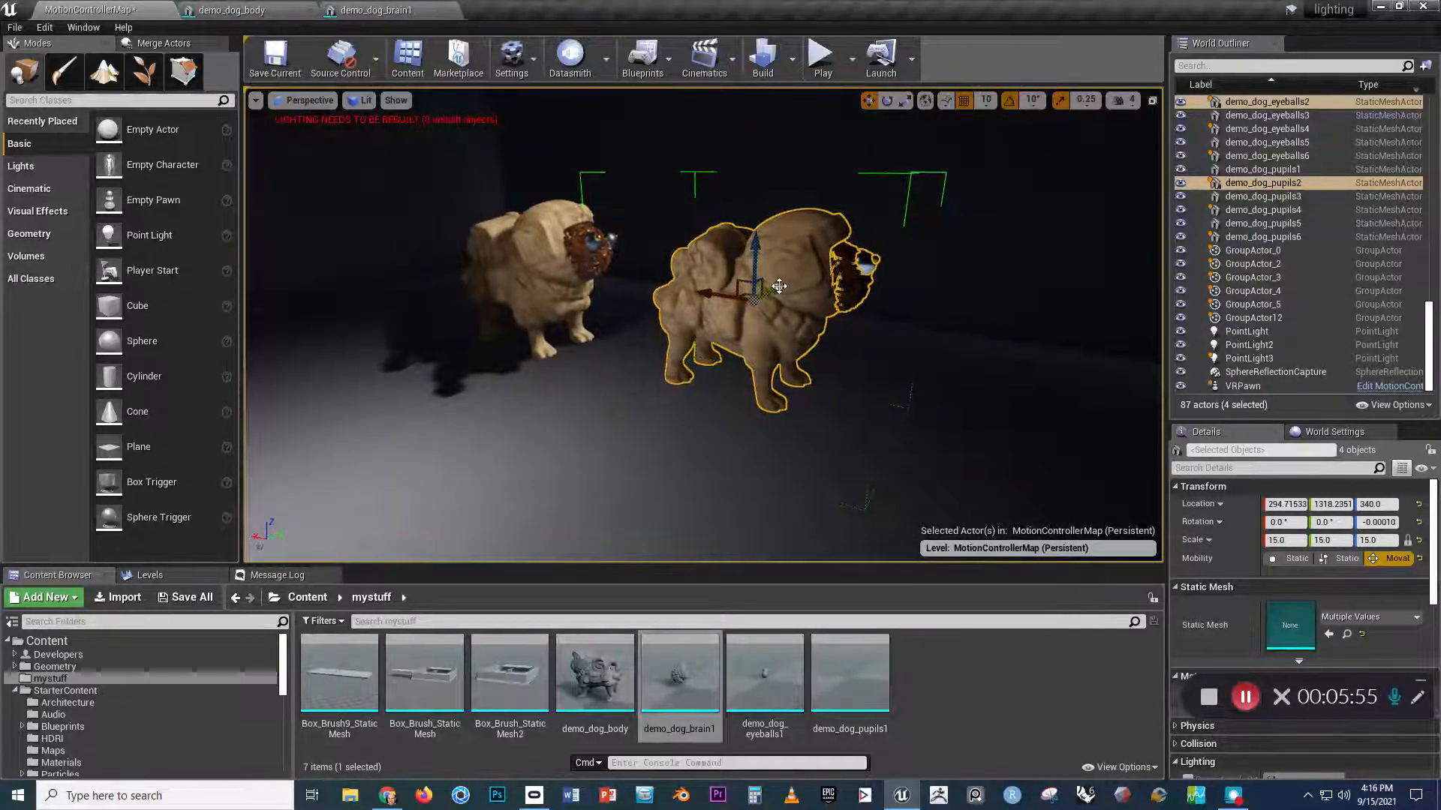
drag(780, 286, 488, 350)
right_drag(376, 398, 388, 330)
click(365, 274)
click(769, 410)
right_drag(689, 446, 688, 447)
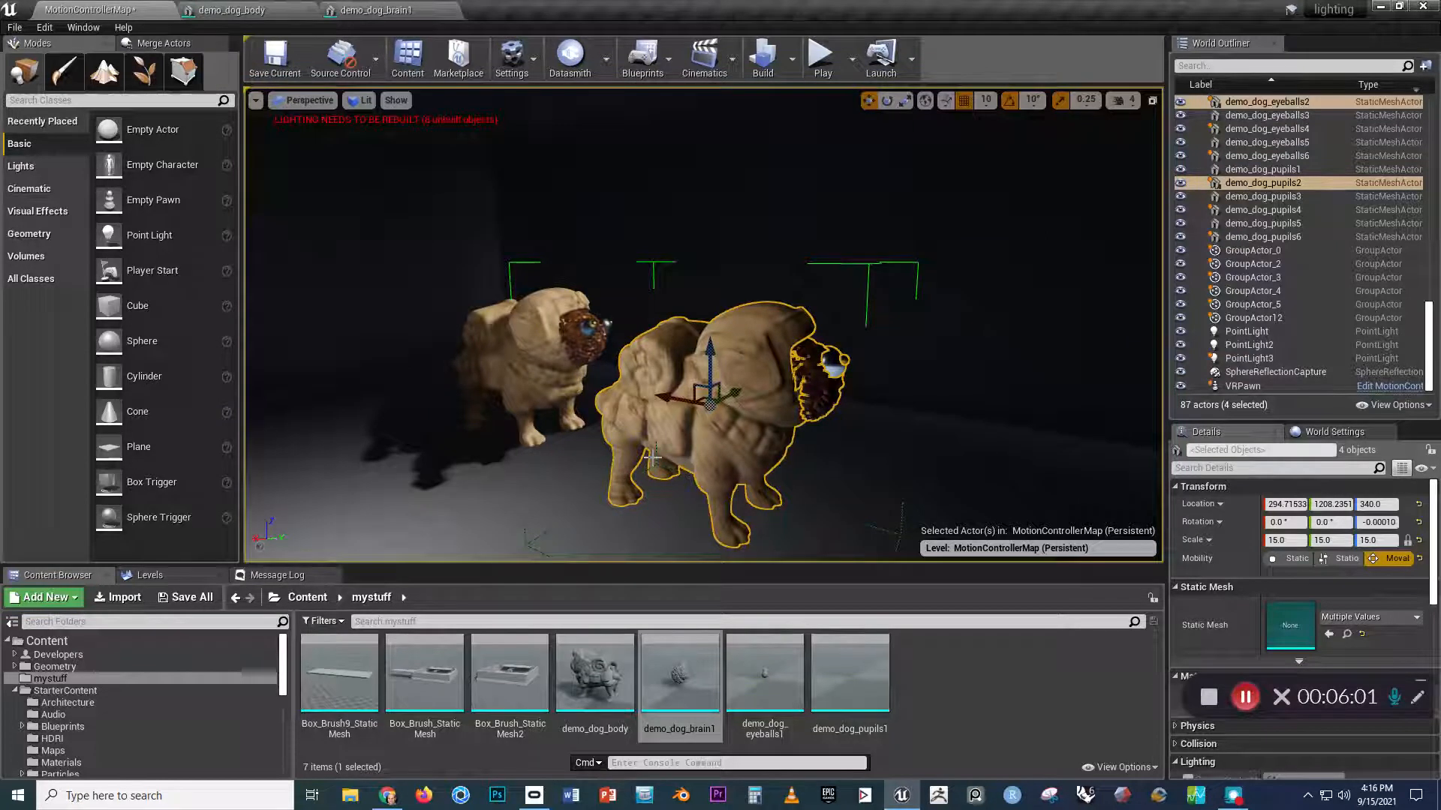
Go to the dog pair lit by PointLight3 and inspect the mobility settings of both dogs and the light.
right_drag(683, 448, 685, 412)
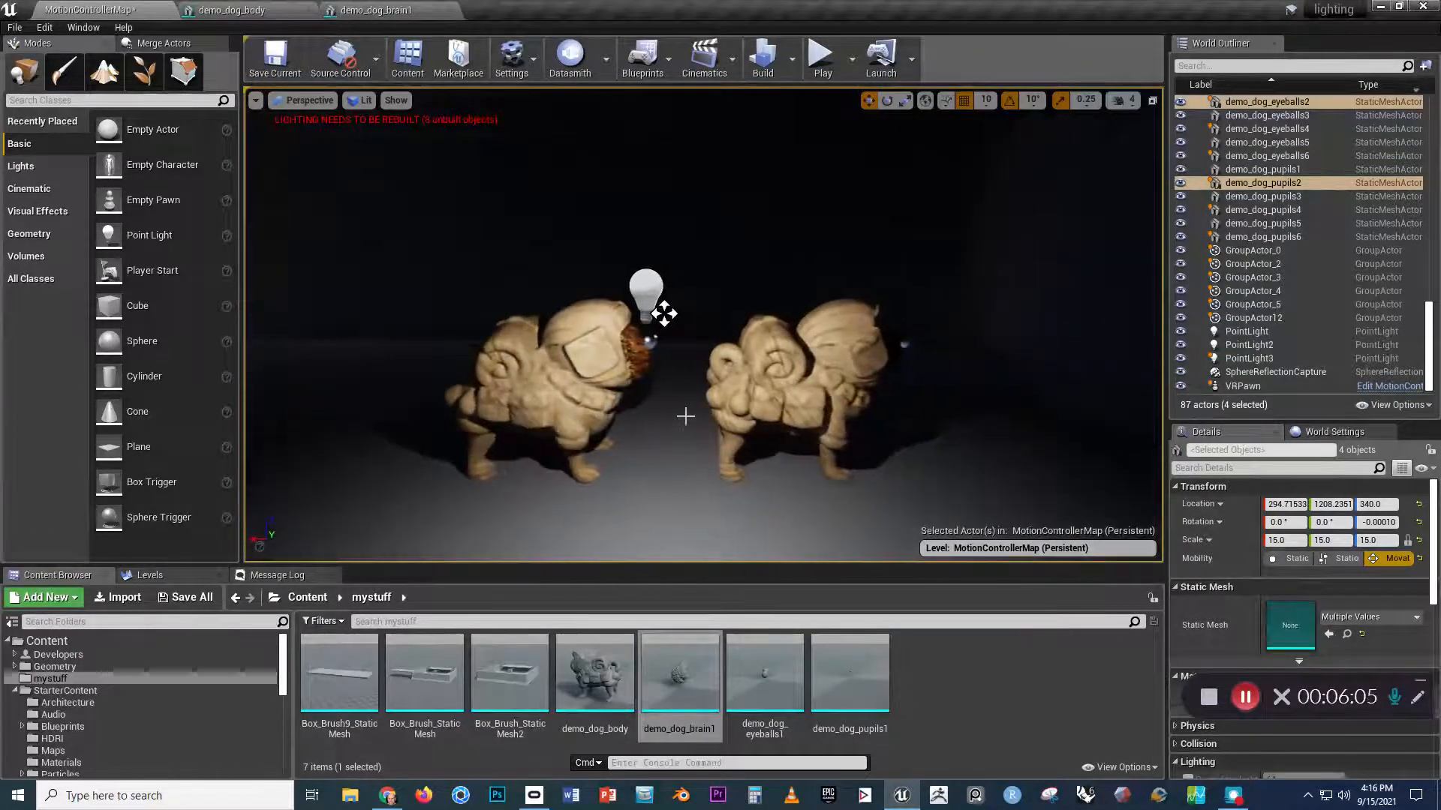
right_drag(563, 438, 561, 436)
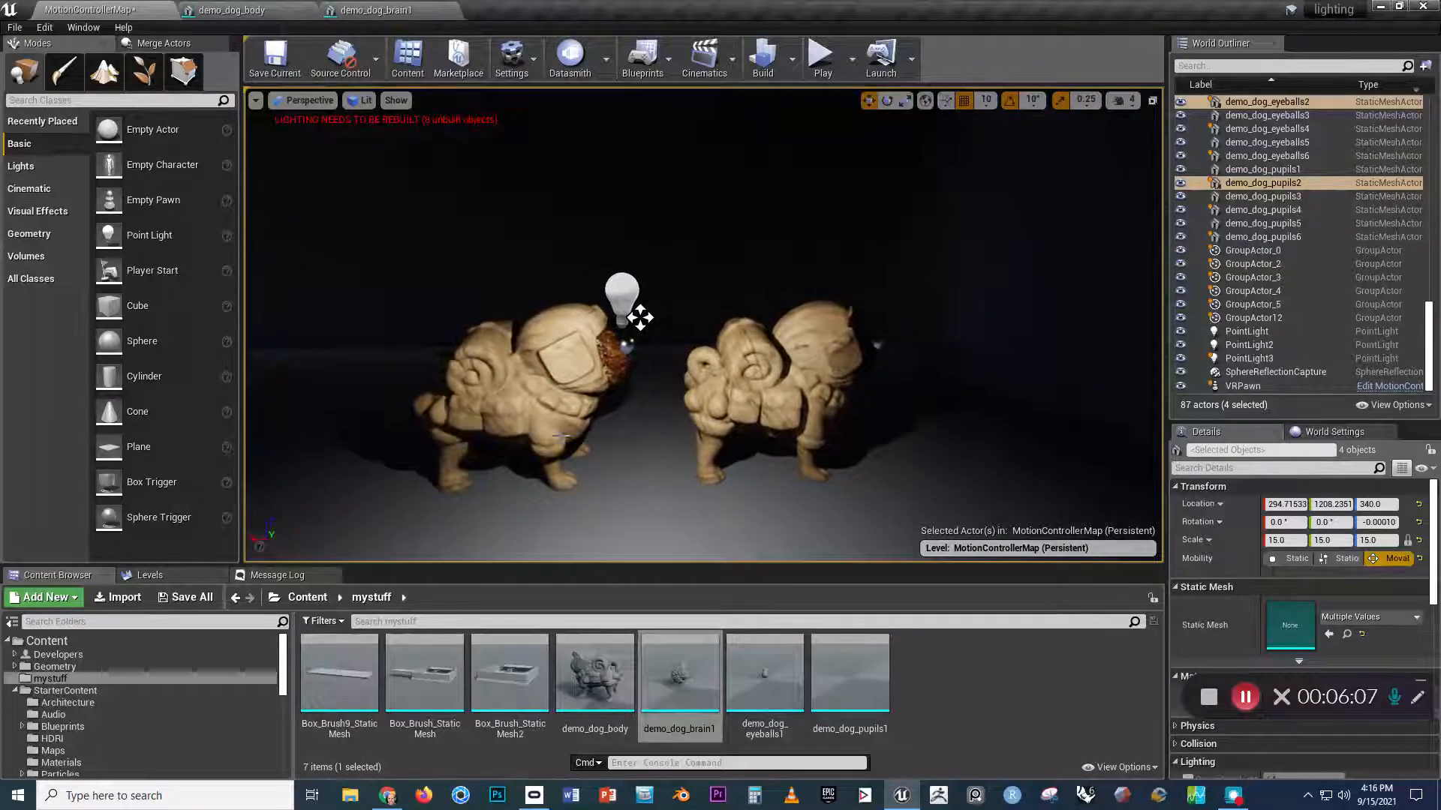
click(542, 382)
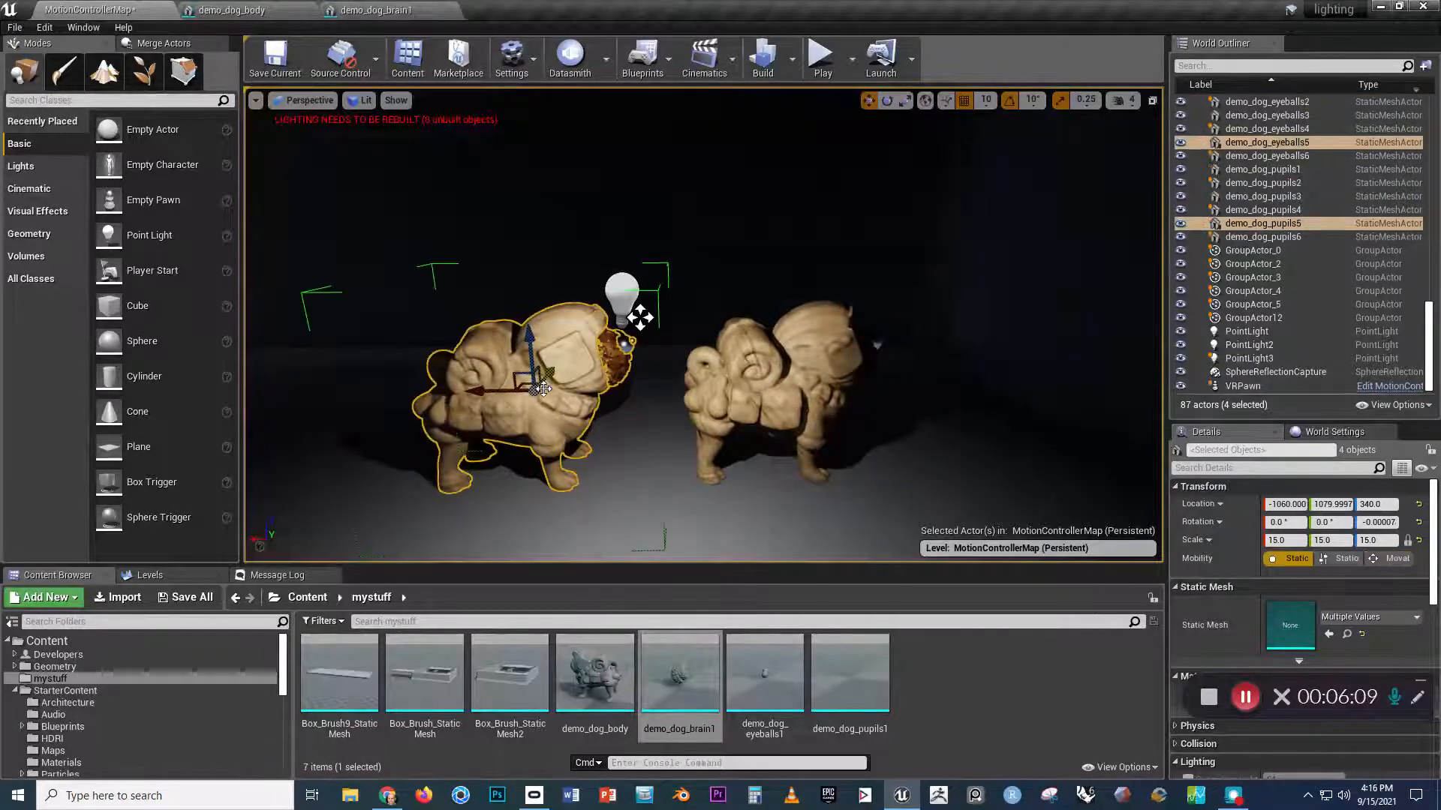
click(731, 383)
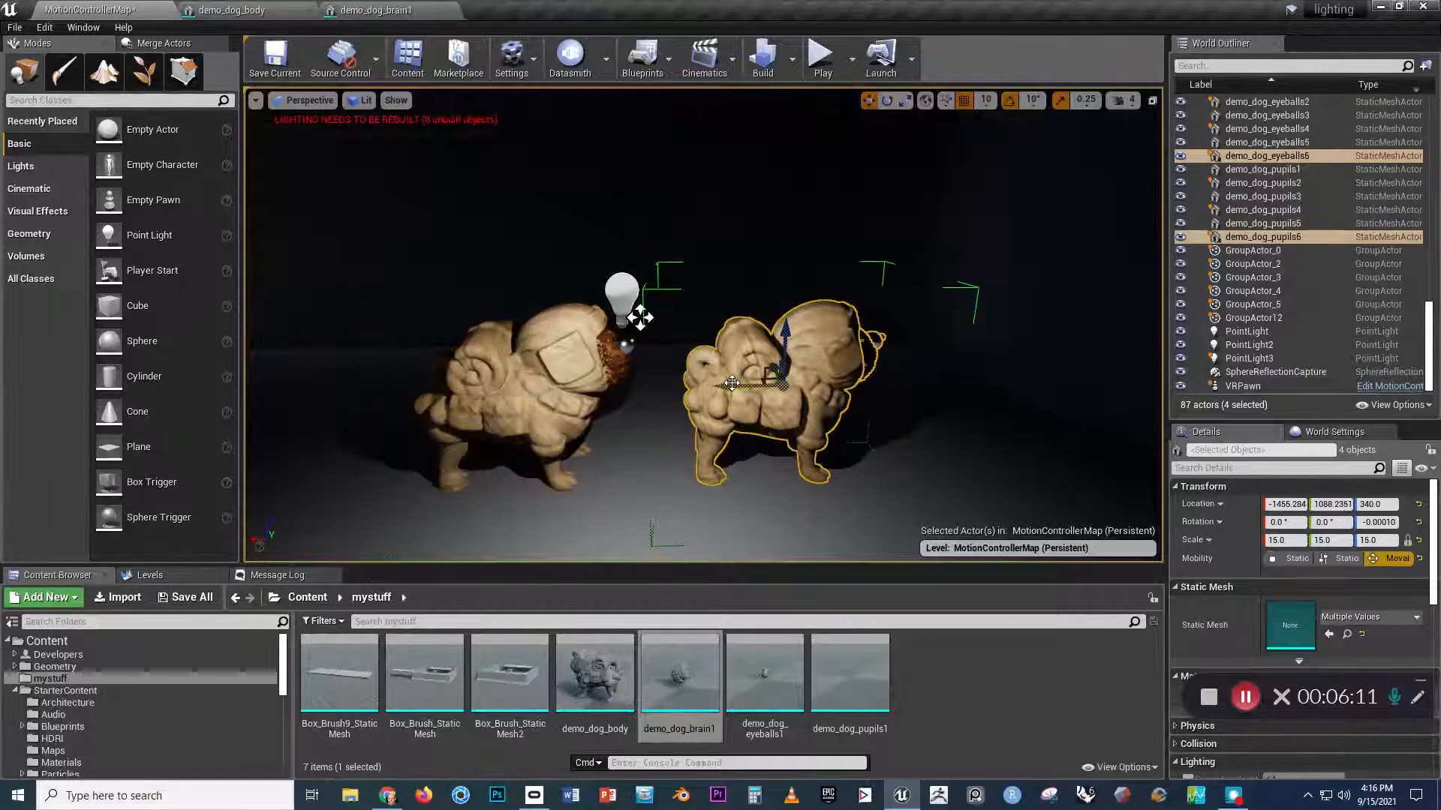
click(617, 299)
alt+drag(636, 409, 713, 411)
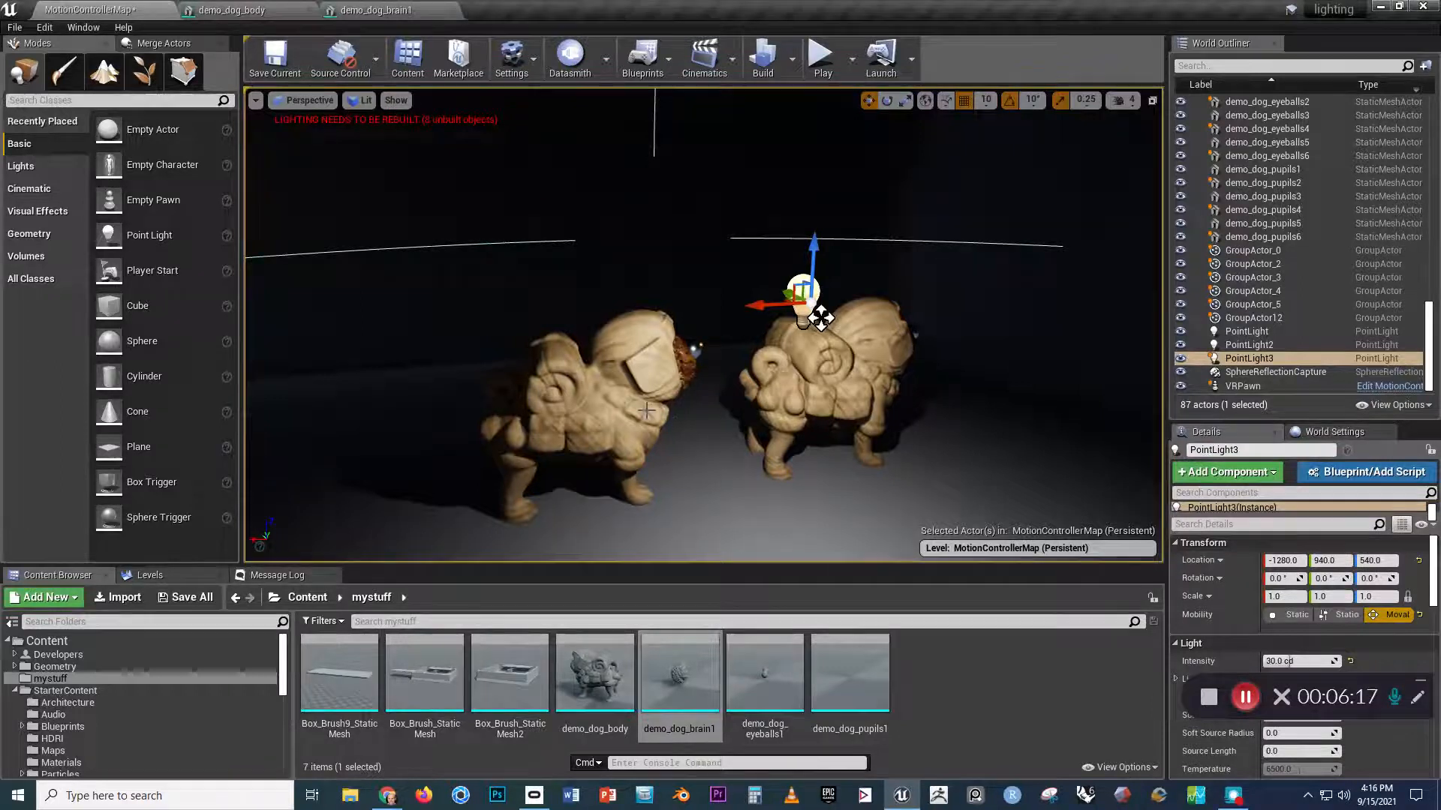
Move the static dog near PointLight3 to a Y location of about 1210, then select the movable dog beside it.
click(622, 403)
alt+drag(621, 403, 584, 405)
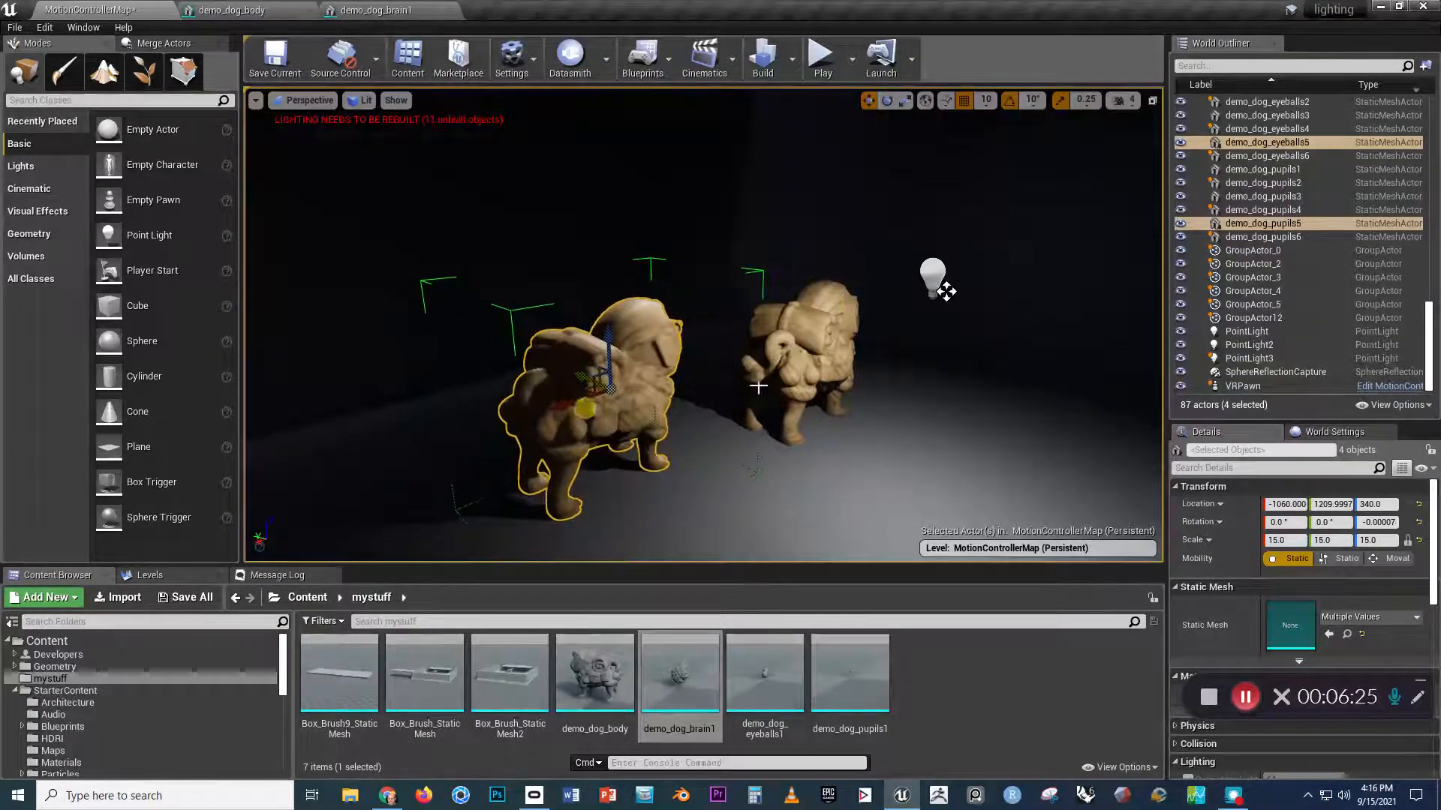
click(780, 390)
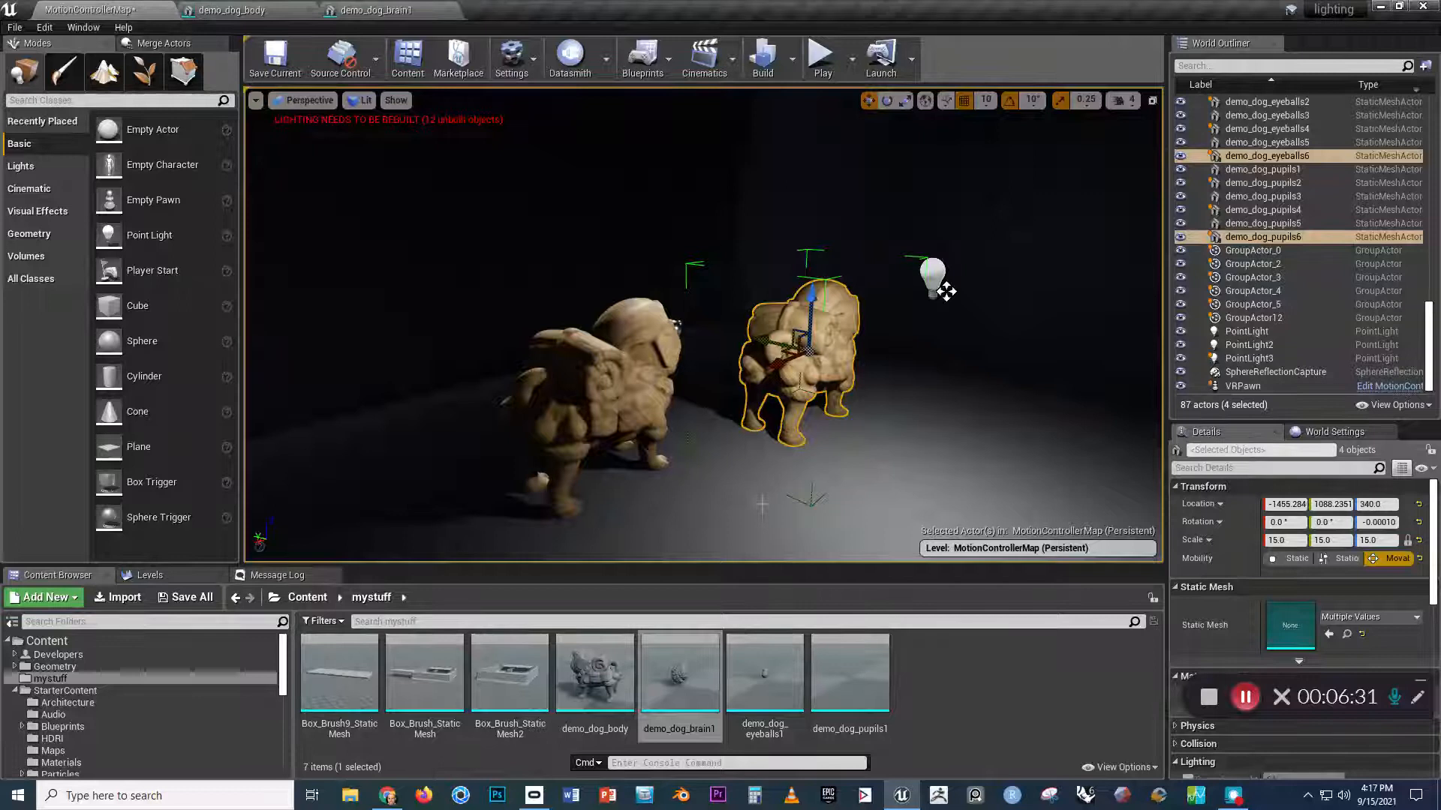
alt+drag(762, 504, 745, 523)
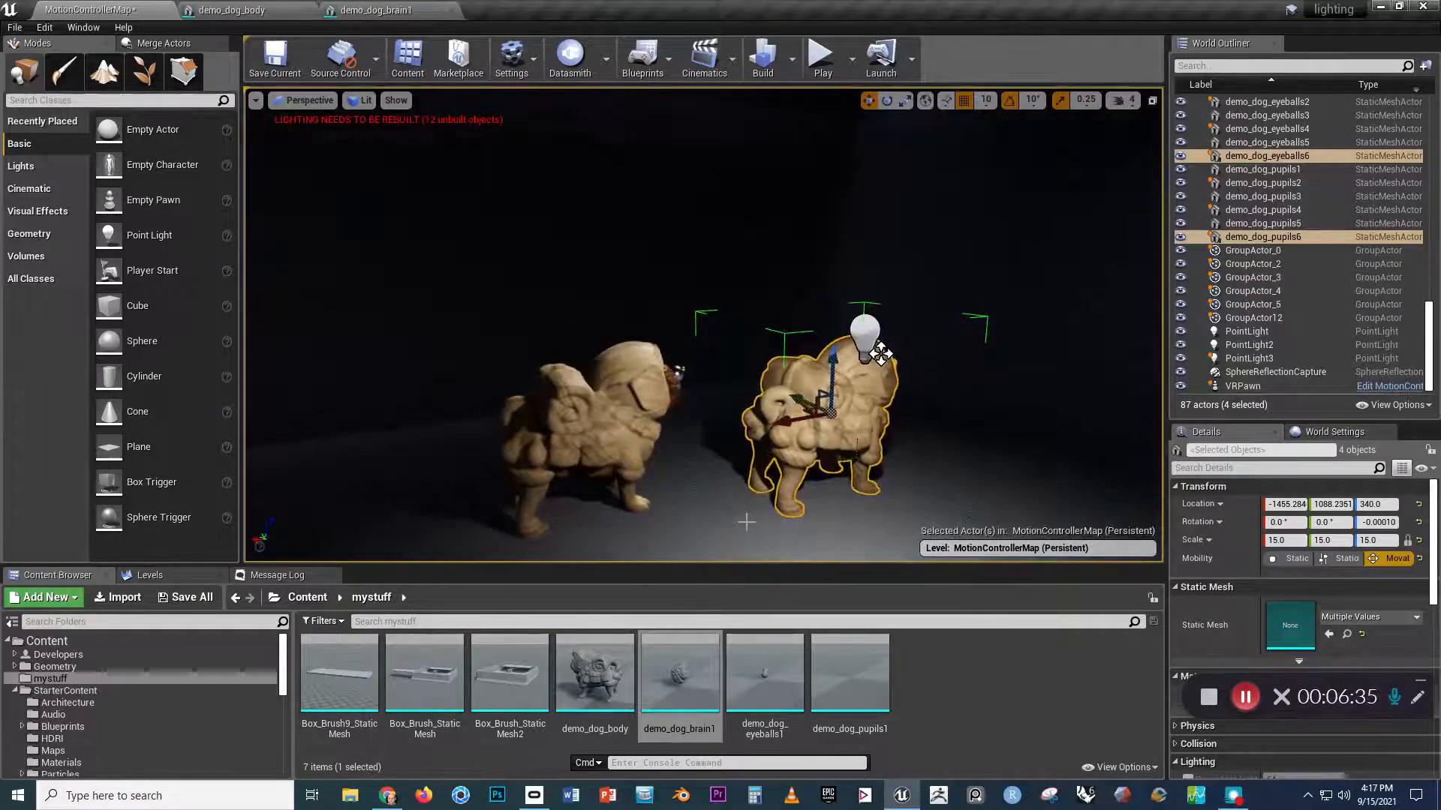